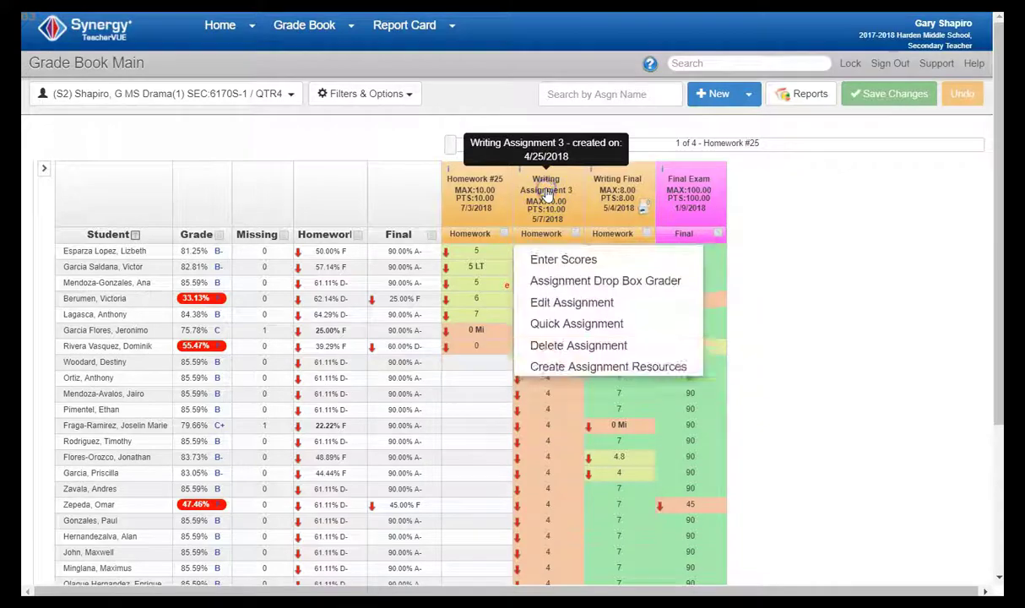
# Step: Open Writing Assignment 3 for editing and review its rubric choices, score type and maximum score settings
pyautogui.click(557, 297)
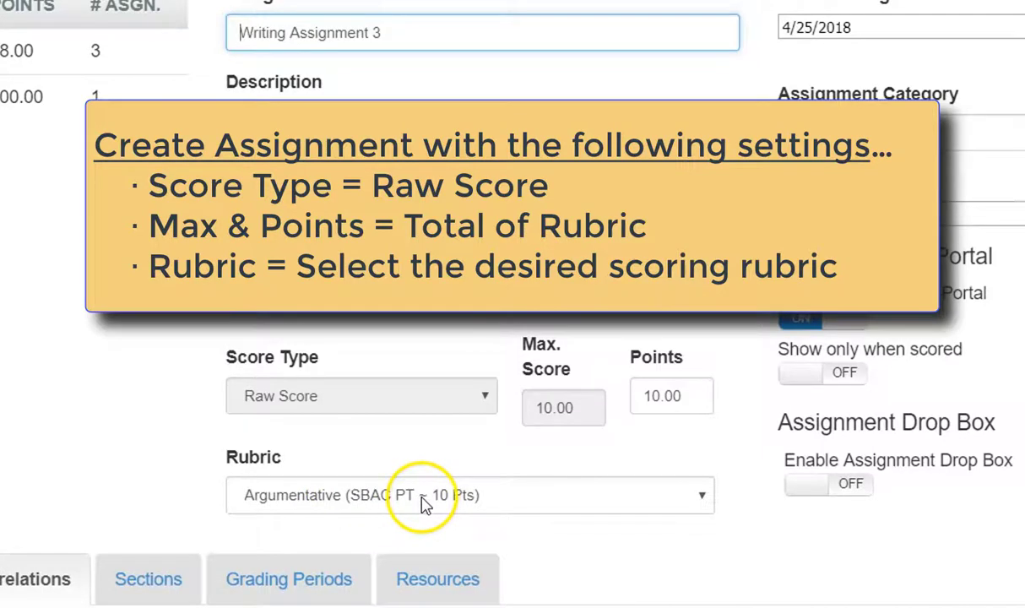
pyautogui.click(700, 502)
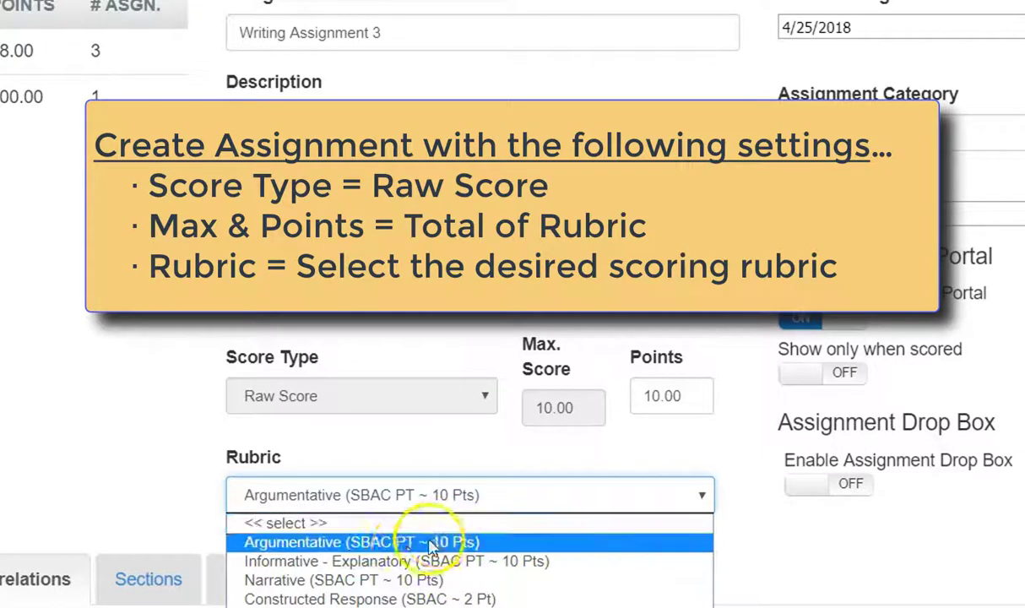
pyautogui.click(142, 497)
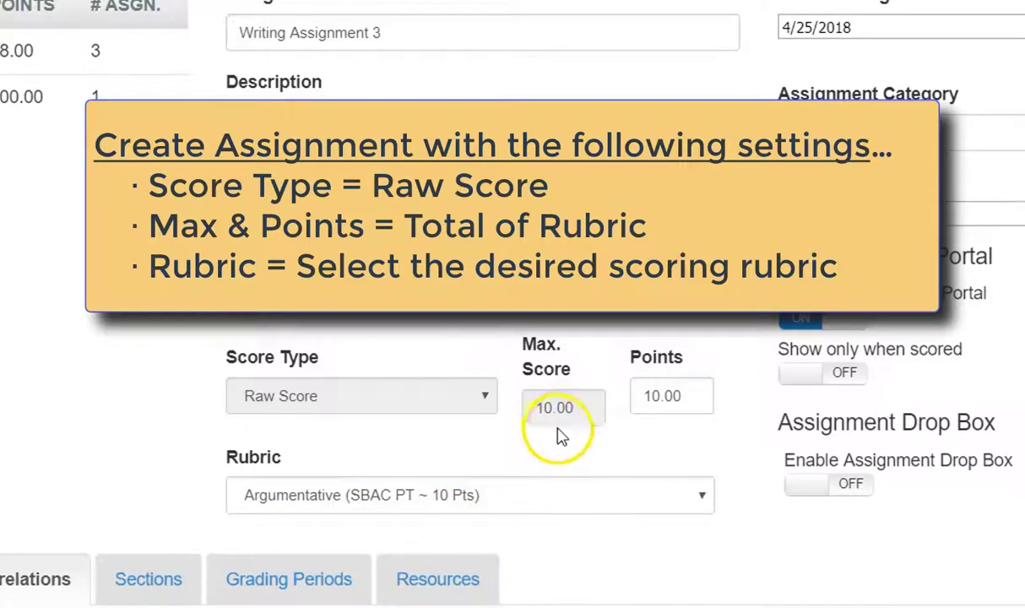
pyautogui.moveTo(454, 397)
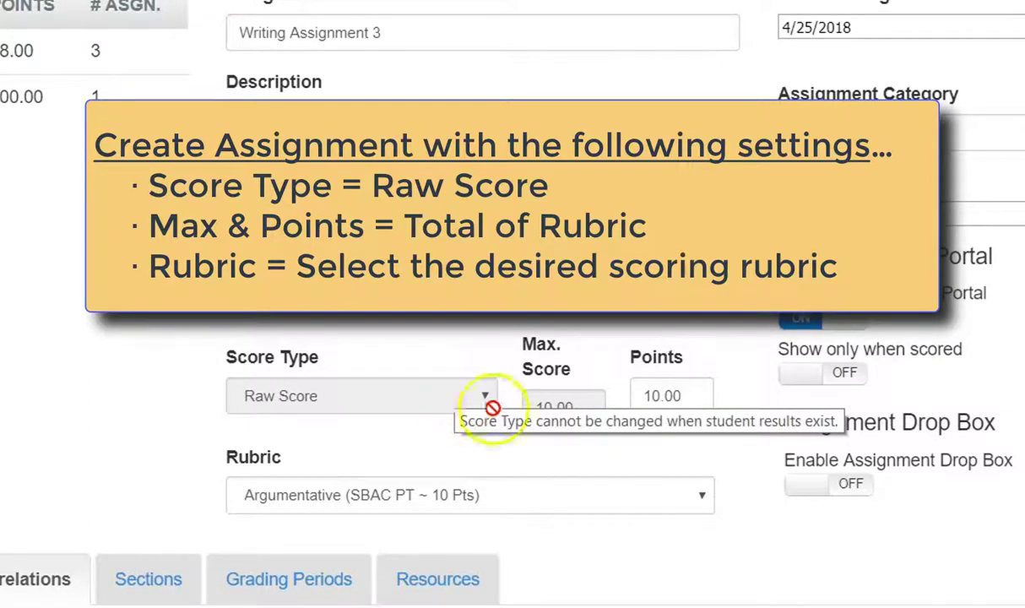
pyautogui.moveTo(548, 410)
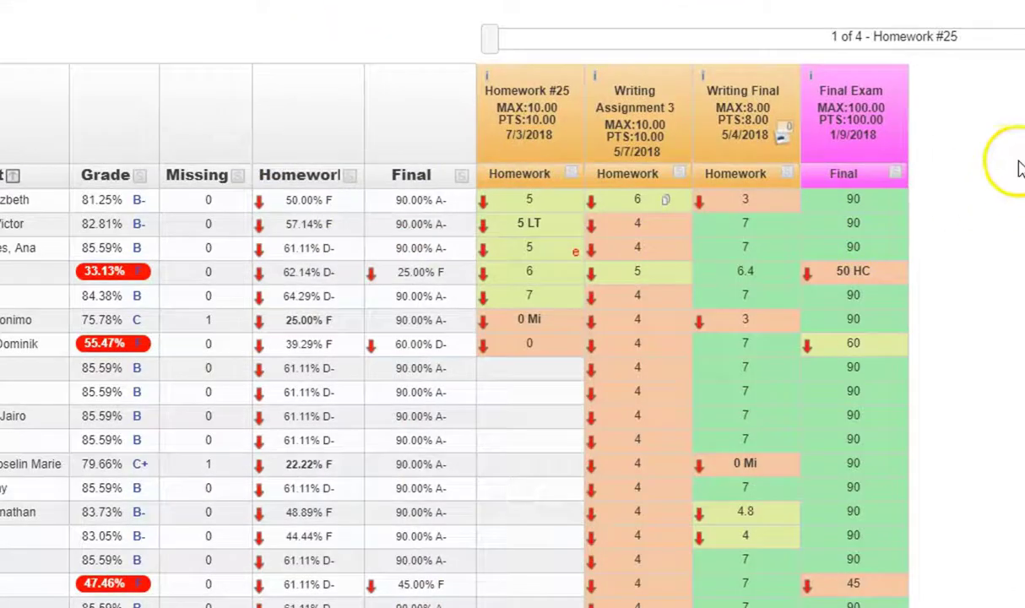
# Step: Open Writing Assignment 3 from the grade book in the Assignment Drop Box Grader
pyautogui.moveTo(637, 118)
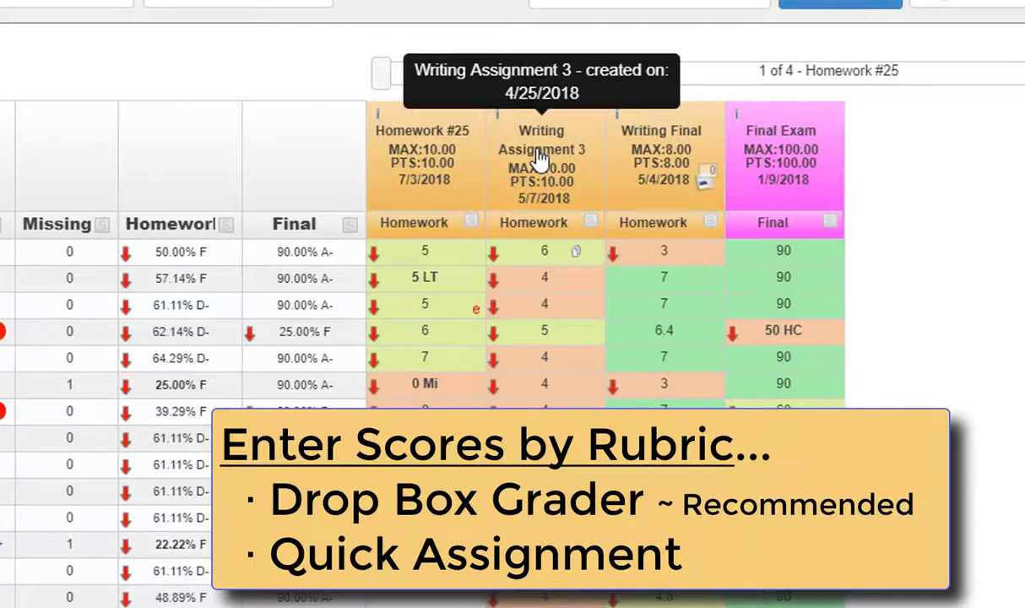
pyautogui.click(539, 159)
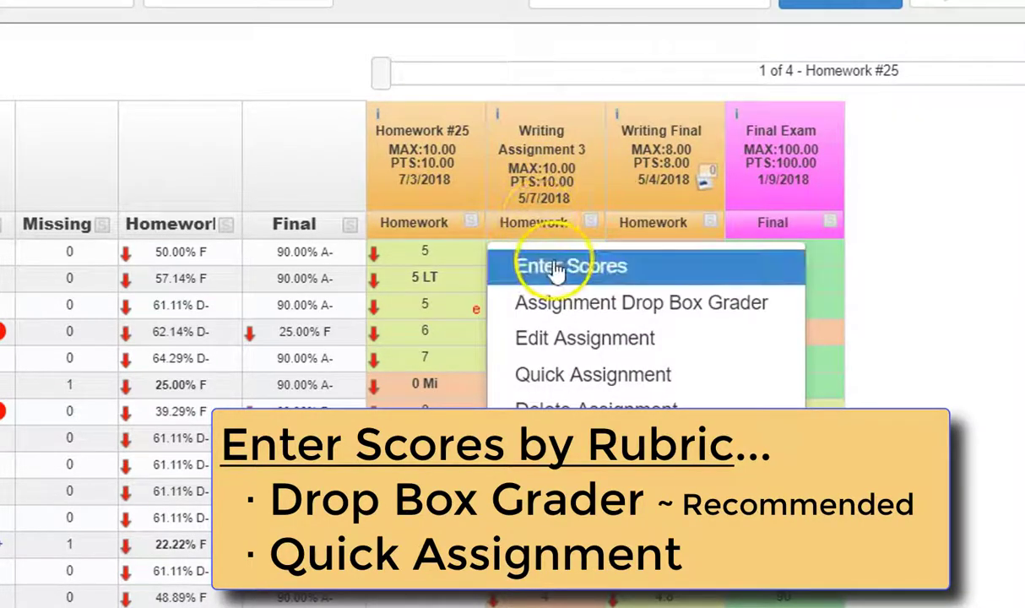
pyautogui.click(594, 306)
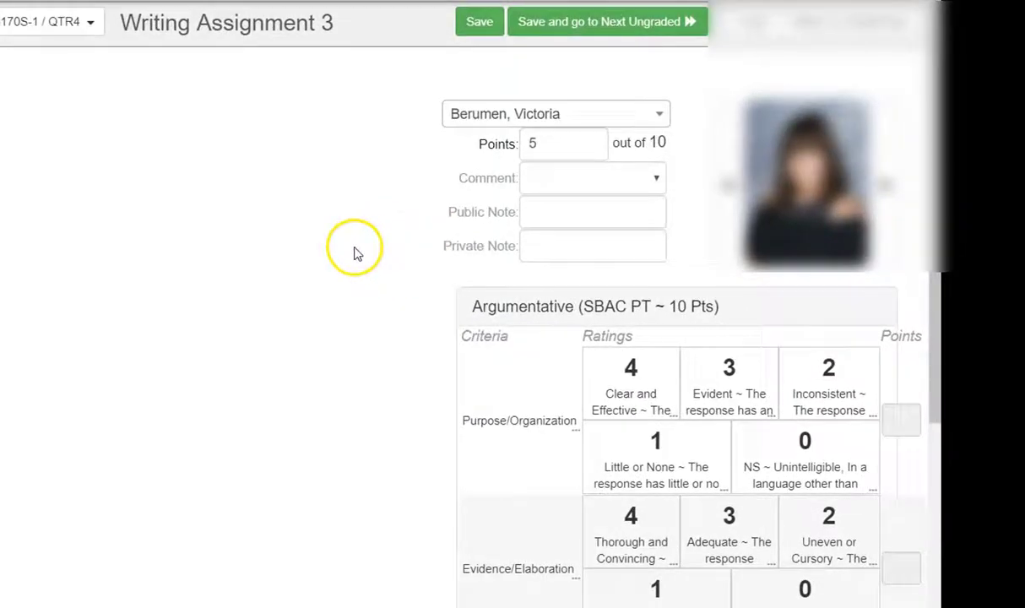
# Step: Rate the current student 4 for Purpose/Organization, 3 for Evidence/Elaboration and 2 for Conventions, and save with the advance to the next ungraded student
pyautogui.scroll(-5, 355, 254)
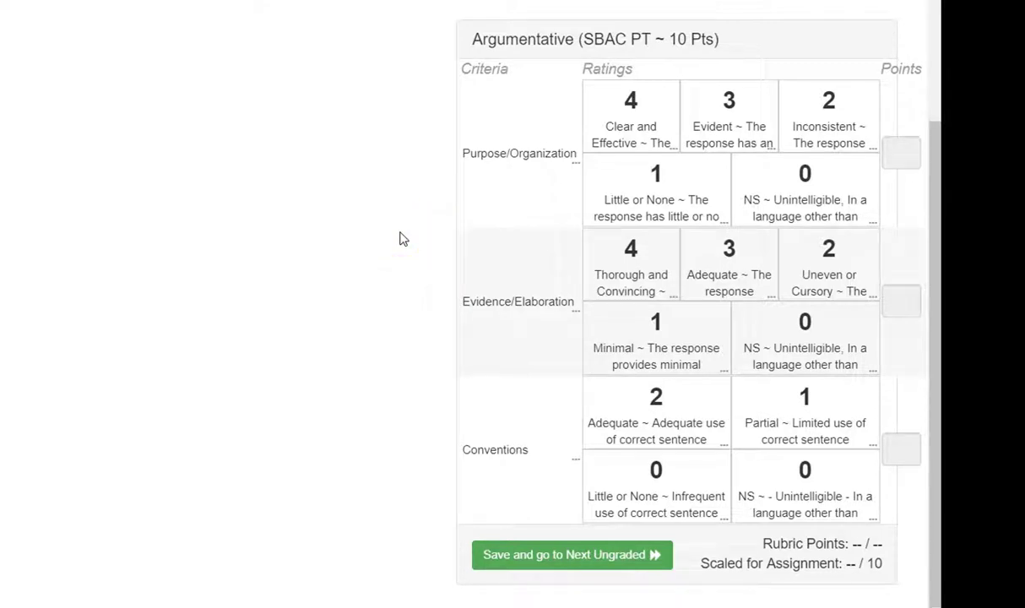
pyautogui.click(371, 237)
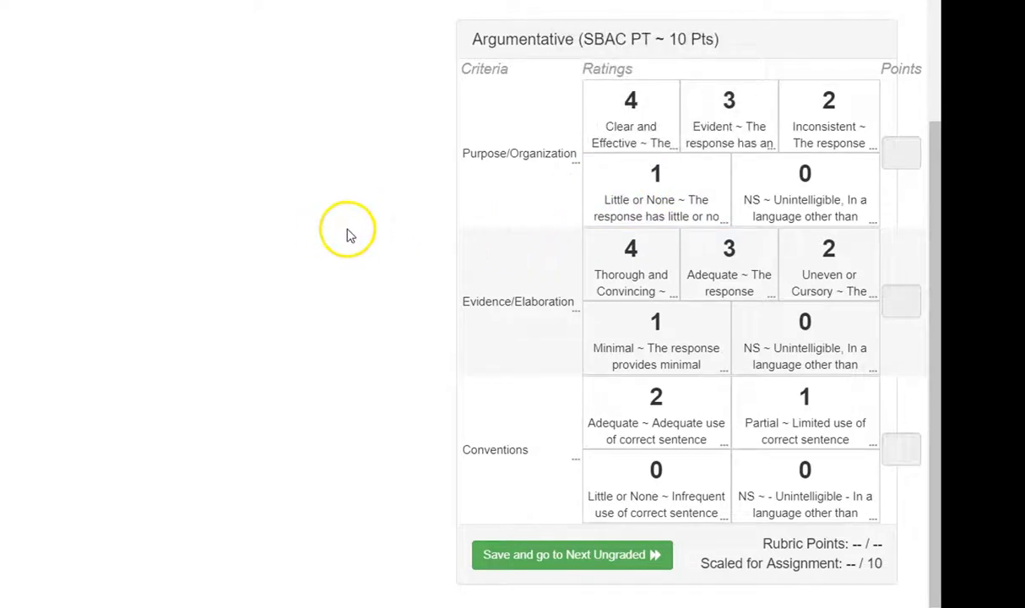
pyautogui.click(631, 123)
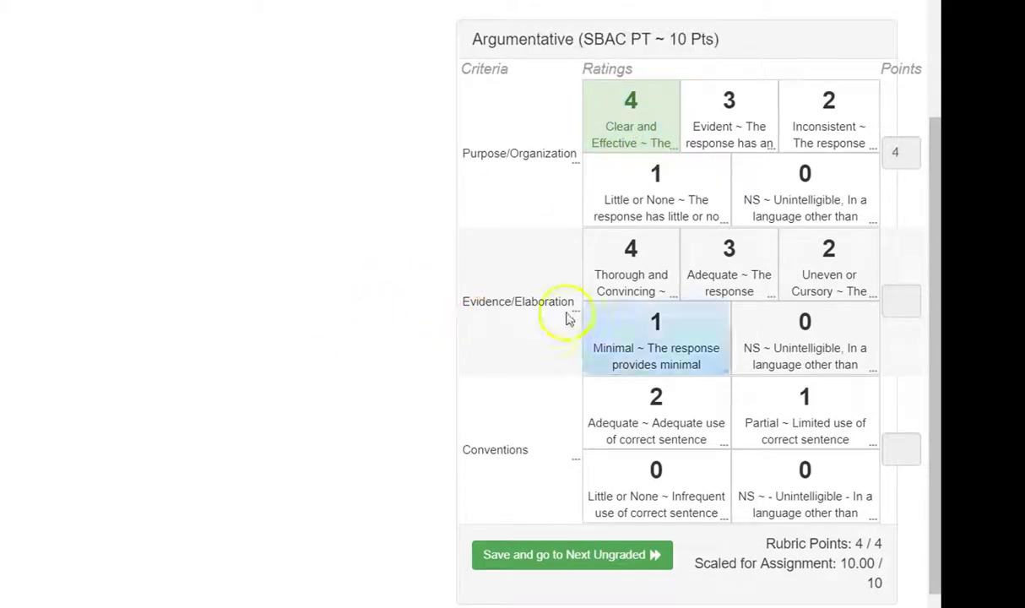
pyautogui.click(725, 270)
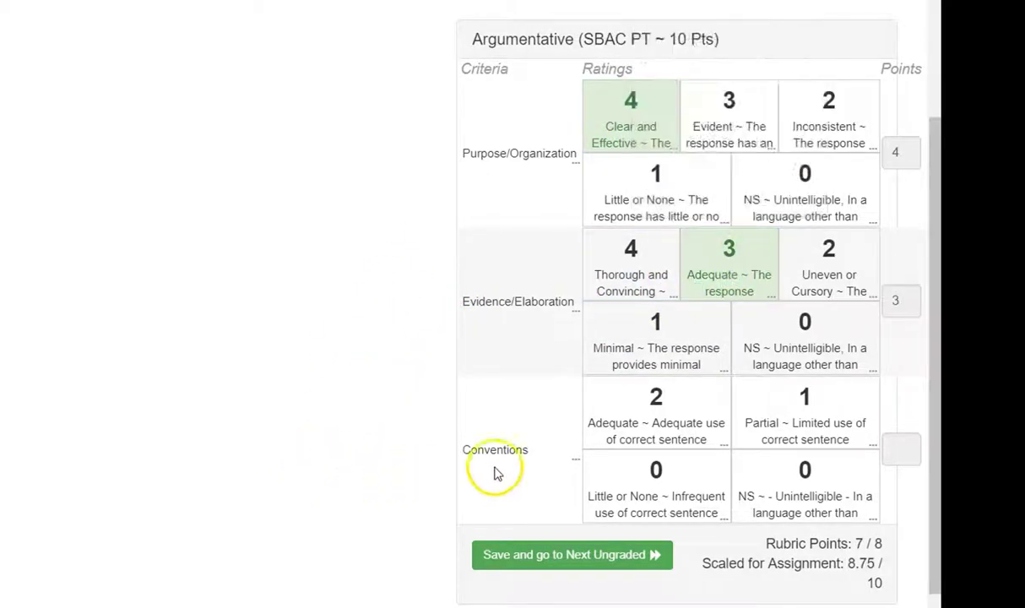
pyautogui.click(650, 416)
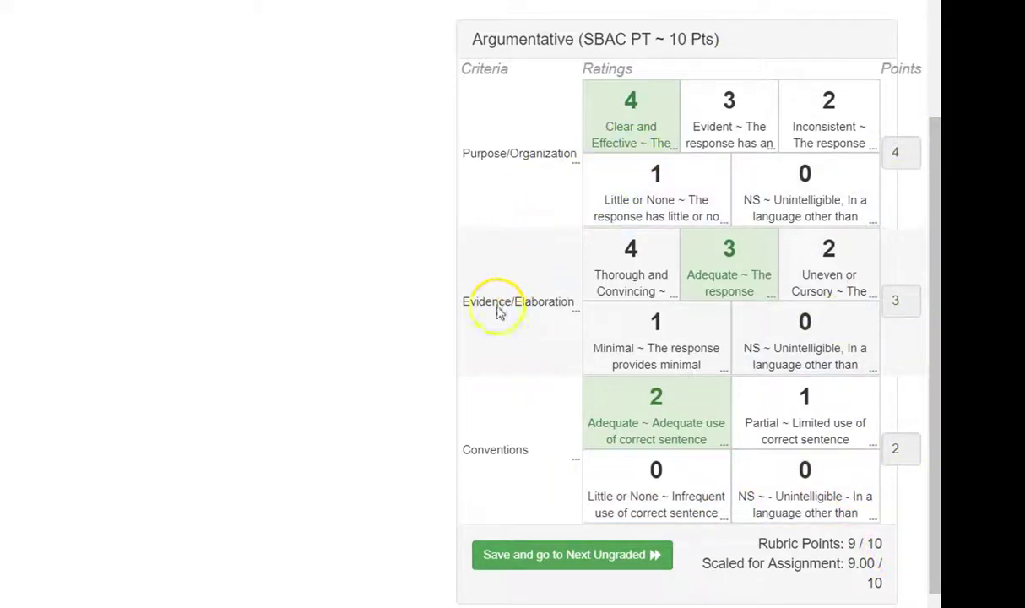
pyautogui.scroll(2, 498, 512)
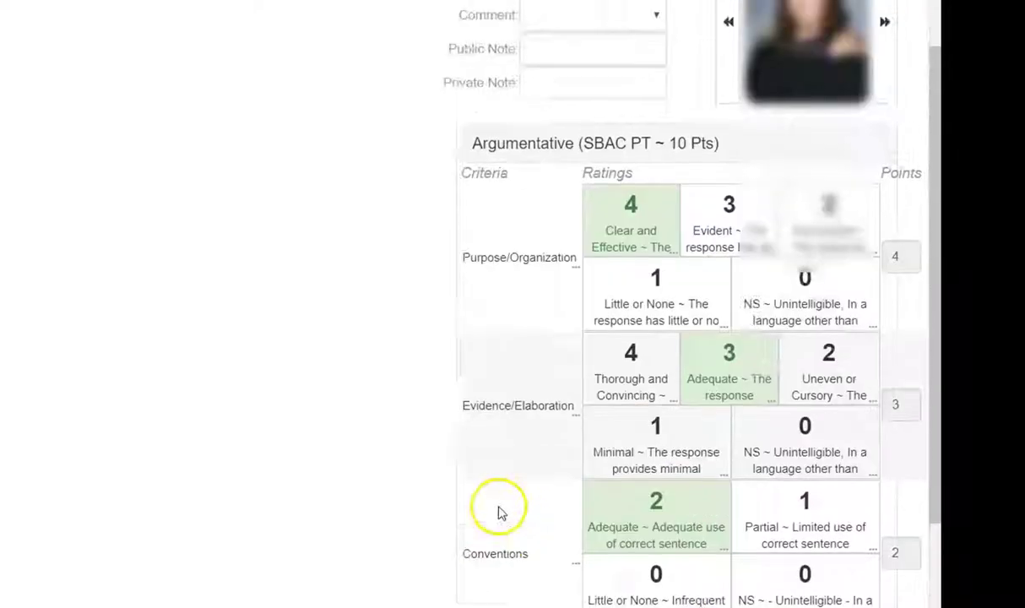
pyautogui.scroll(3, 498, 512)
pyautogui.click(609, 24)
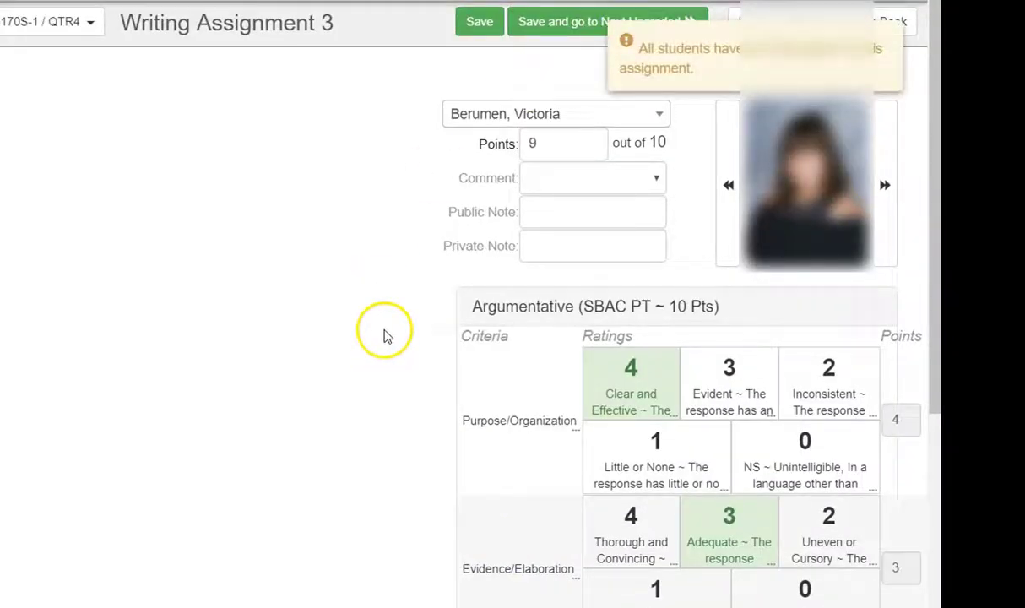
# Step: Advance two students in the grader and rate that student 3 for Purpose/Organization, 1 for Evidence/Elaboration and 2 for Conventions
pyautogui.click(884, 186)
pyautogui.scroll(-3, 325, 329)
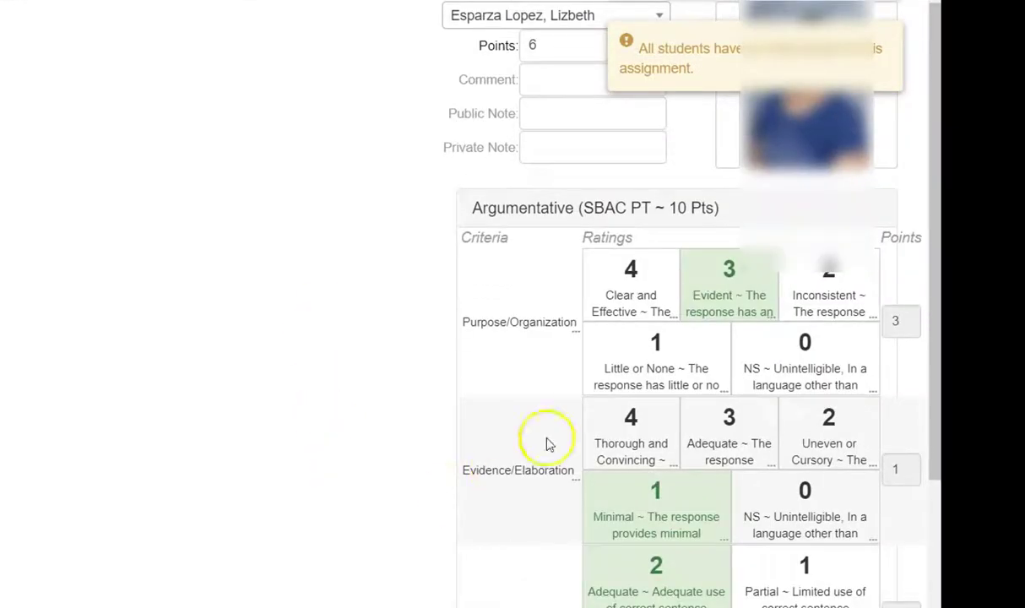
pyautogui.scroll(3, 878, 186)
pyautogui.click(883, 185)
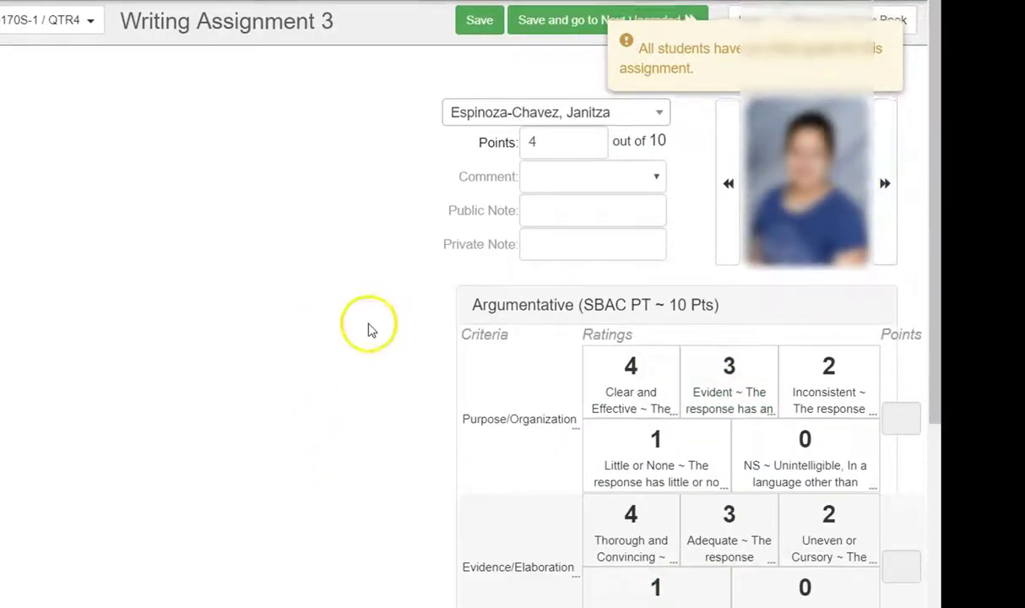
pyautogui.scroll(-3, 548, 418)
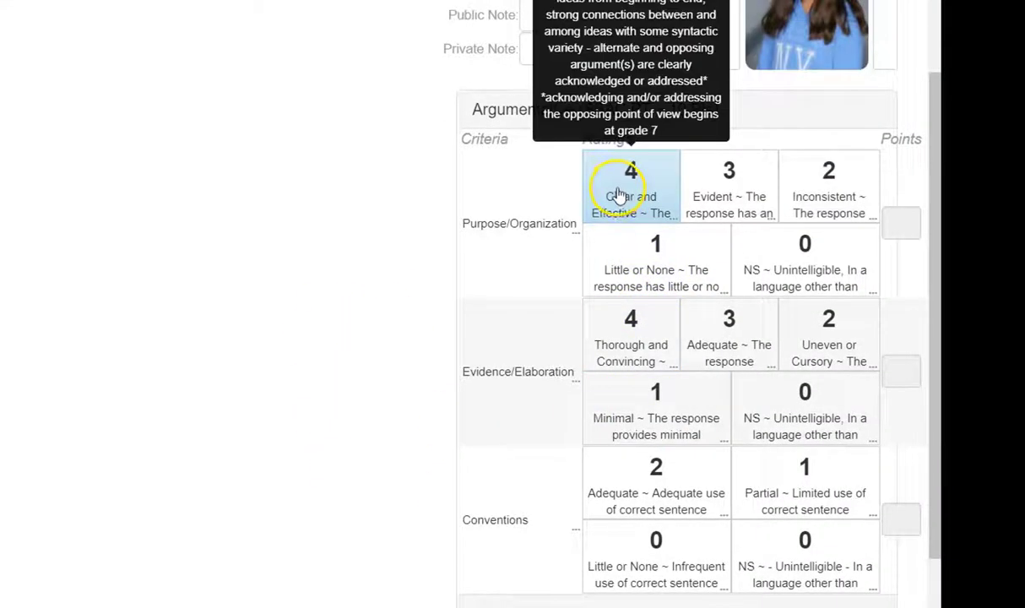
pyautogui.click(731, 189)
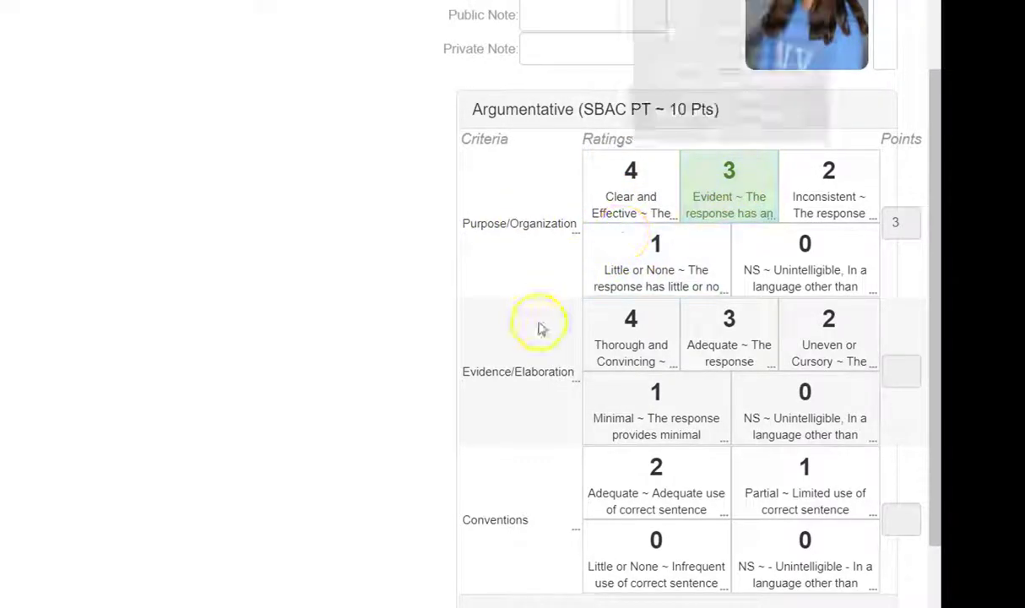
pyautogui.click(633, 389)
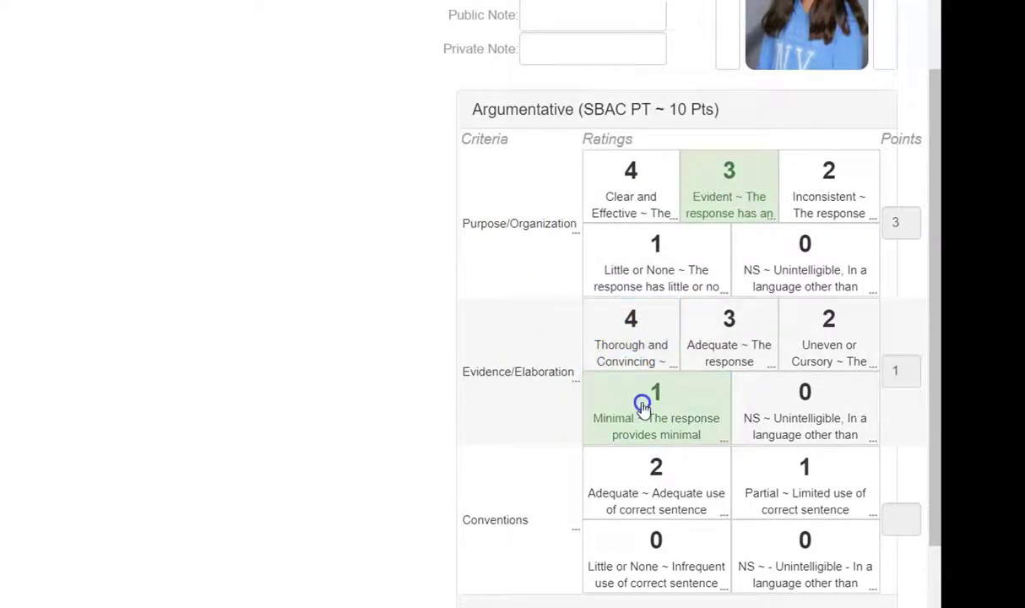
pyautogui.scroll(-2, 412, 411)
pyautogui.click(644, 400)
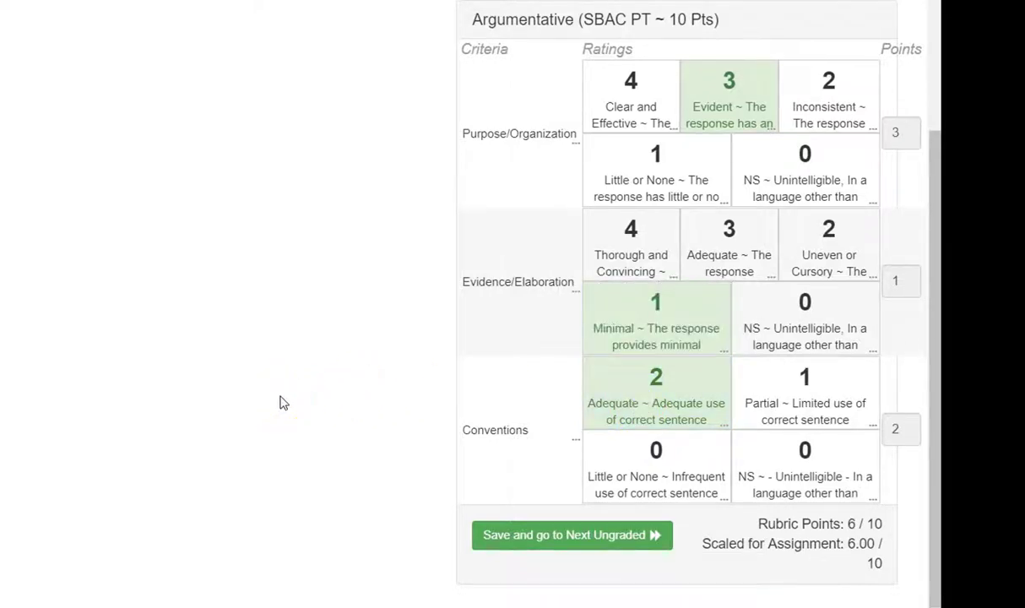
# Step: Return to the grade book and open Writing Assignment 3 in Quick Assignment
pyautogui.scroll(5, 283, 402)
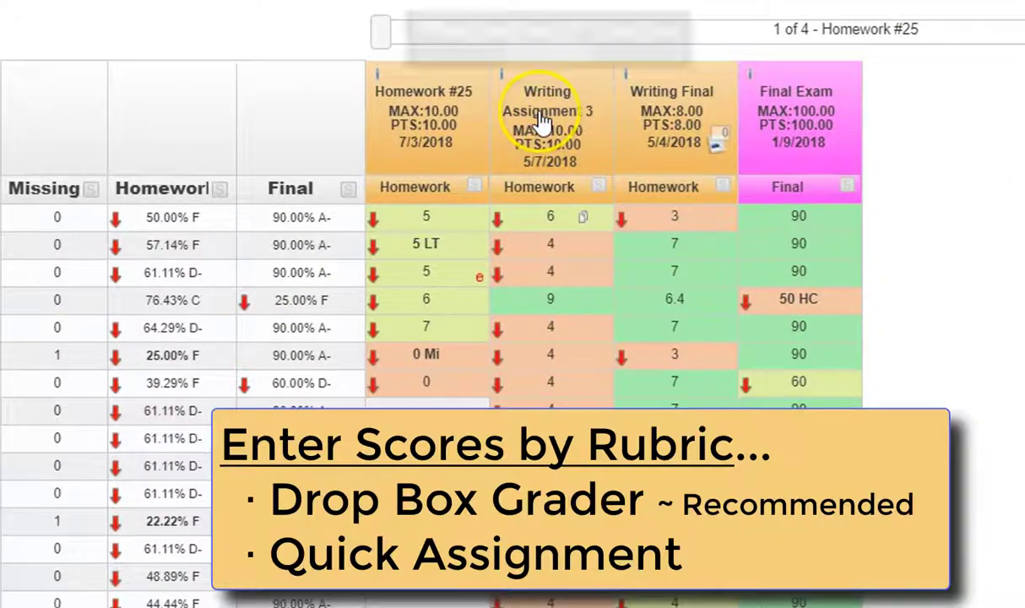
pyautogui.click(543, 123)
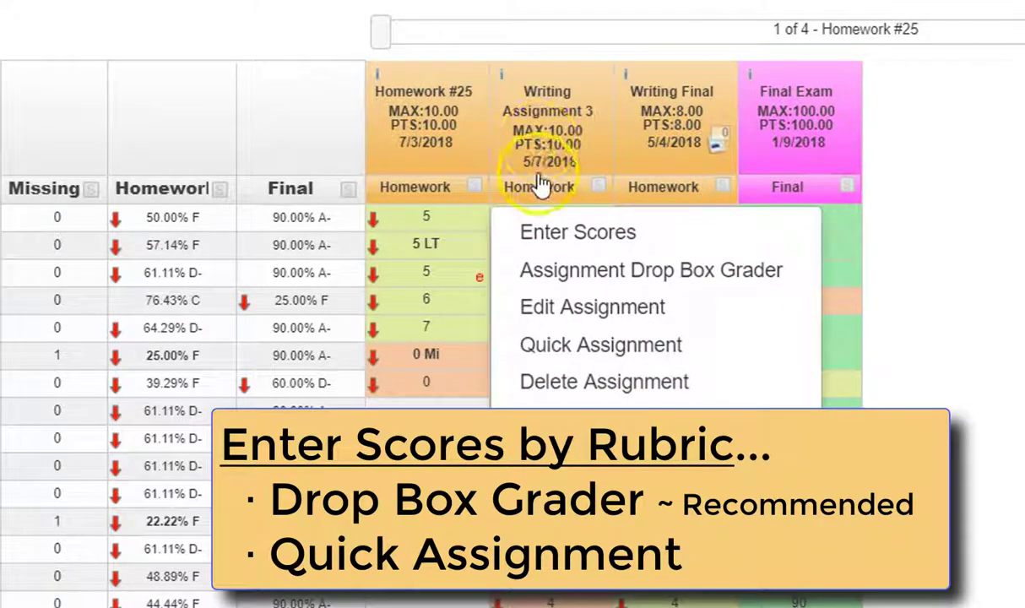
pyautogui.click(601, 346)
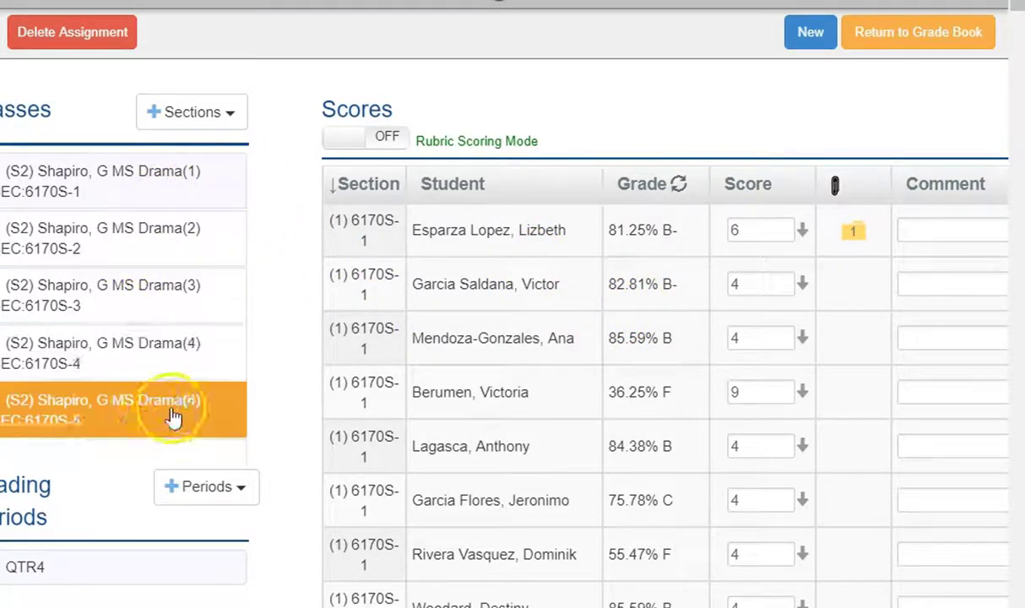
# Step: Look through the student score list across the sections and turn on Rubric Scoring Mode
pyautogui.scroll(-10, 623, 340)
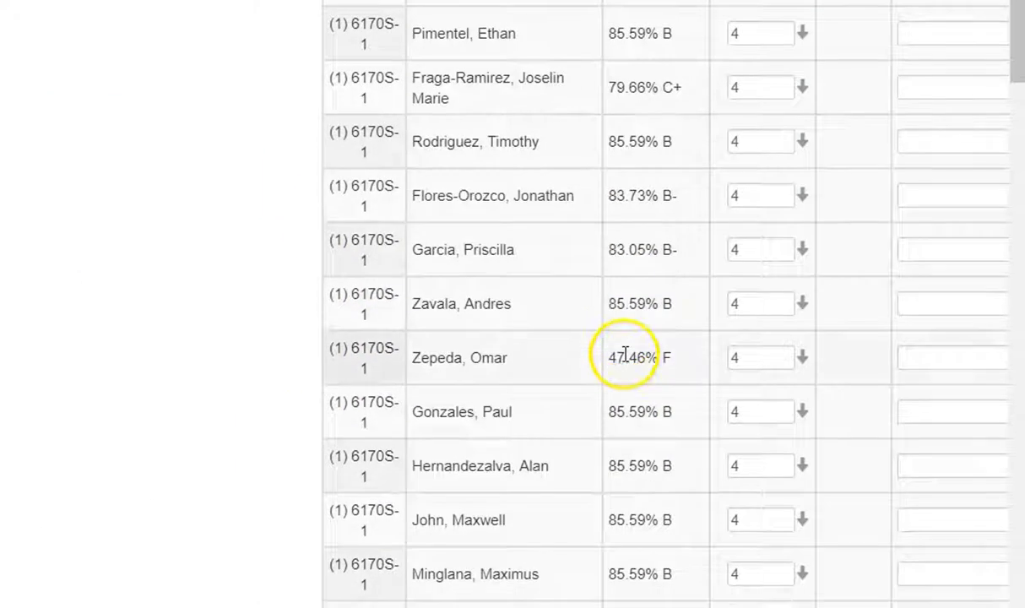
pyautogui.scroll(-6, 526, 313)
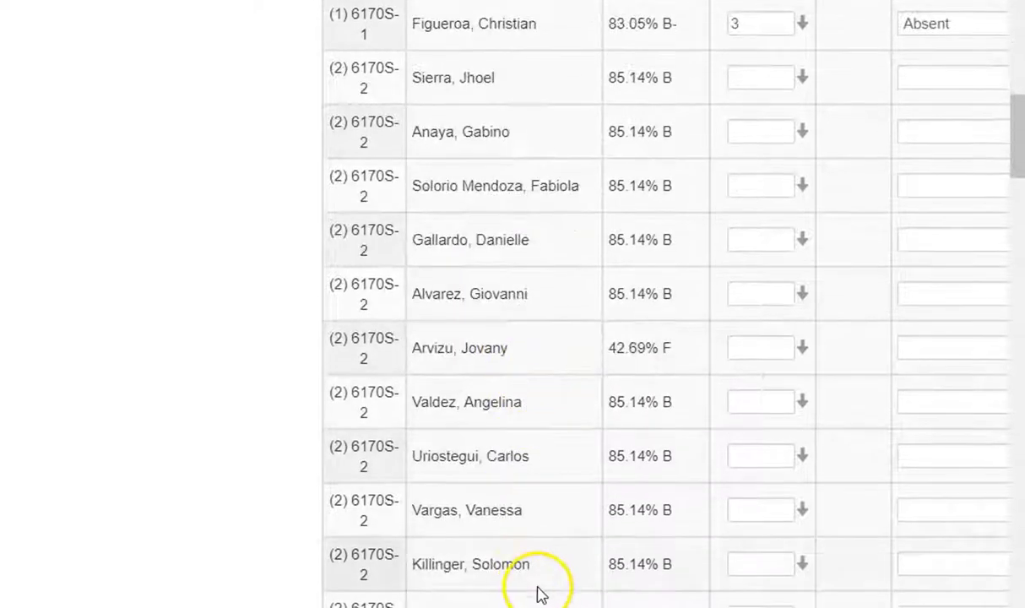
pyautogui.scroll(15, 540, 595)
pyautogui.scroll(3, 544, 591)
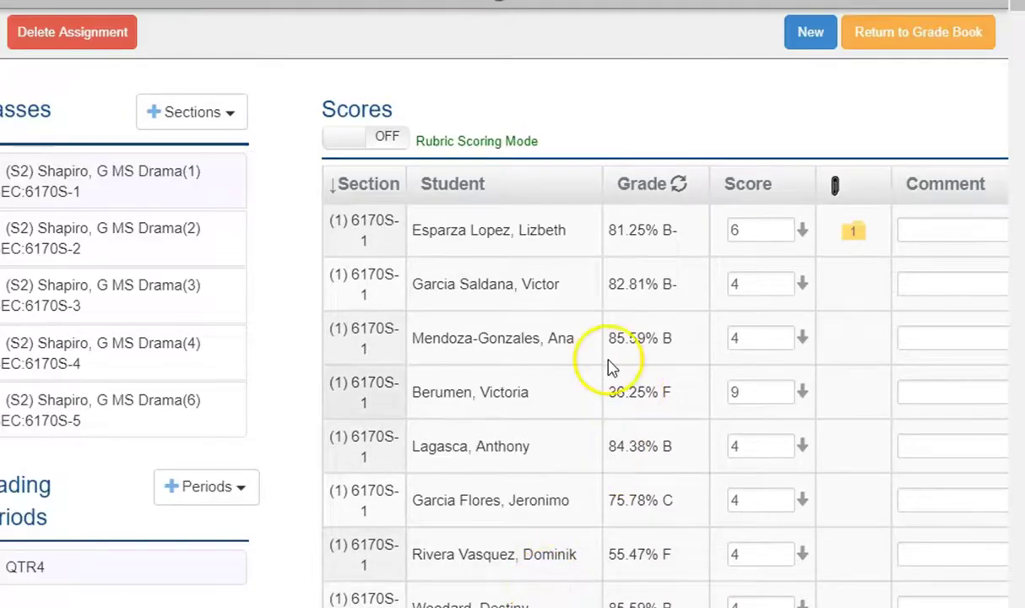
pyautogui.click(389, 142)
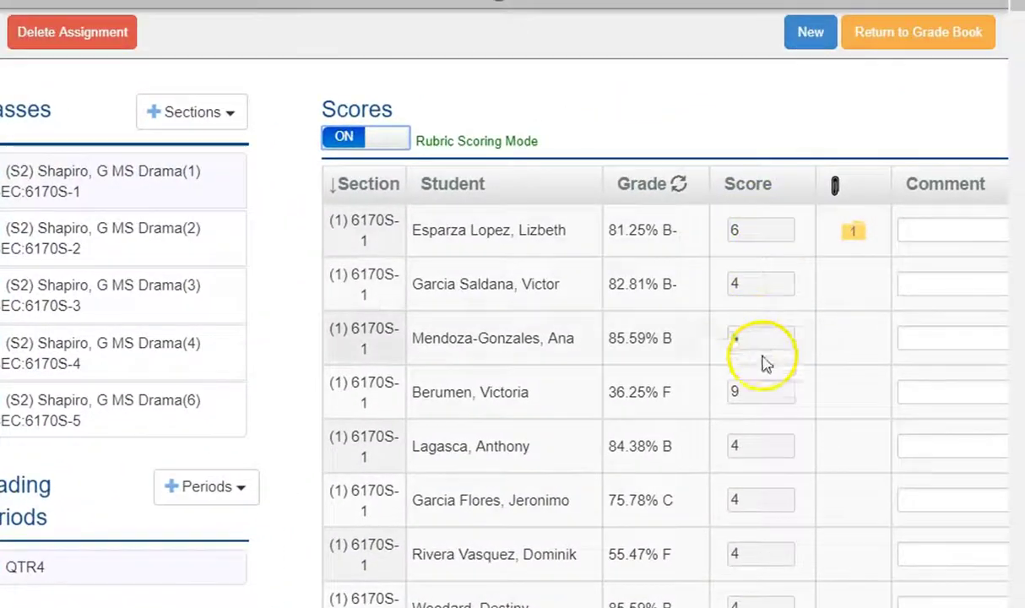
# Step: In the rubric of the student scored 9, set Purpose/Organization to 3, Evidence/Elaboration to 2 and Conventions to 0 (Little or None)
pyautogui.click(784, 384)
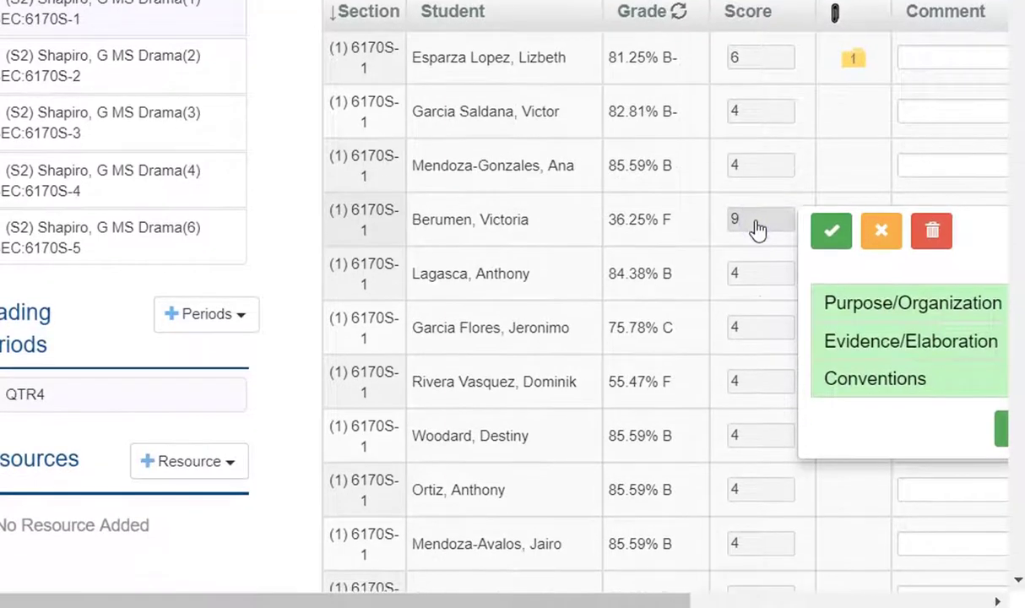
pyautogui.click(622, 598)
pyautogui.moveTo(622, 598); pyautogui.dragTo(886, 601)
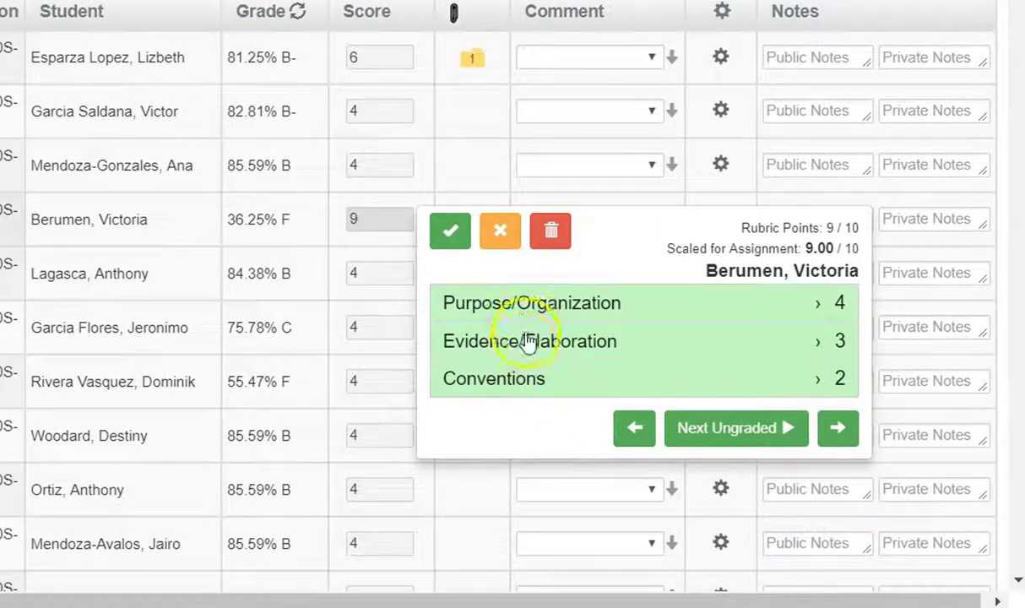
pyautogui.click(814, 312)
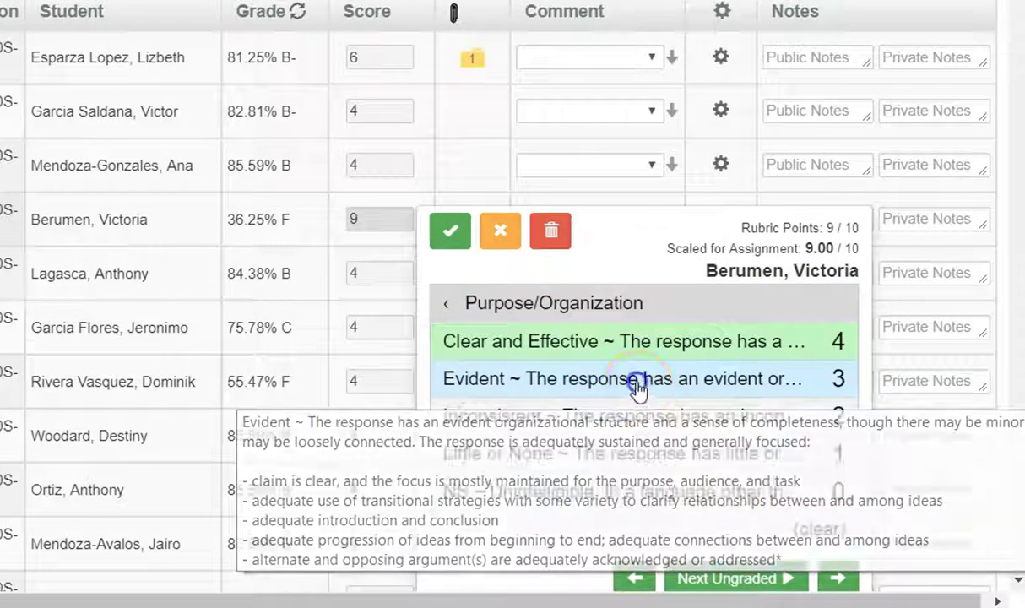
pyautogui.click(640, 384)
pyautogui.click(814, 349)
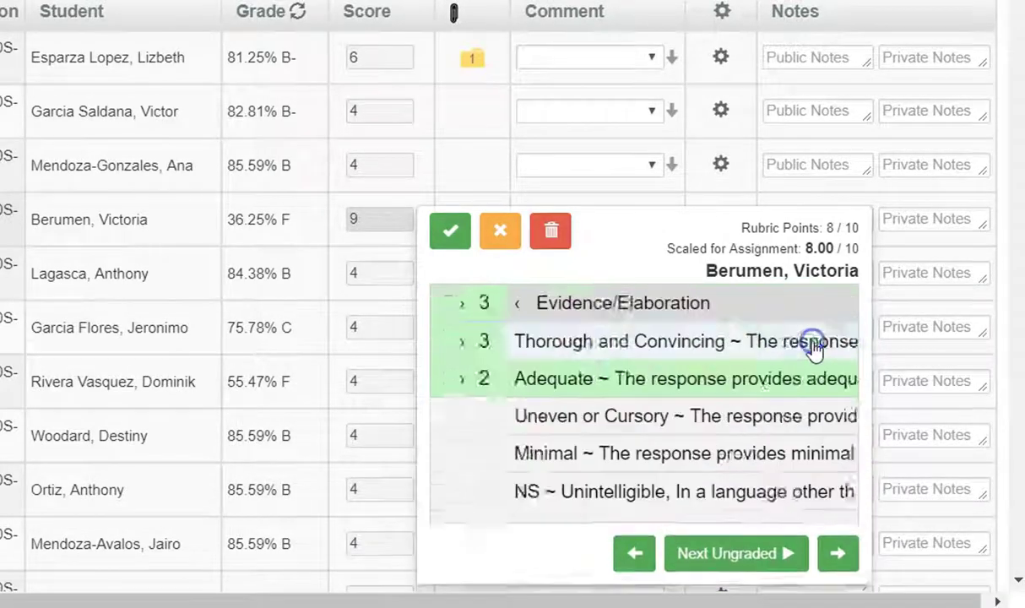
pyautogui.click(642, 422)
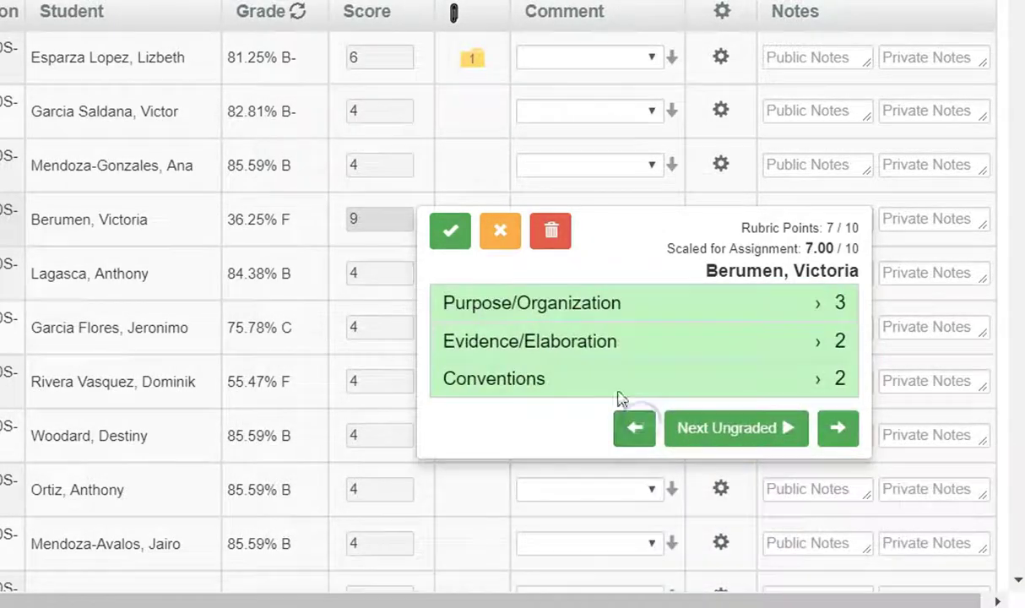
pyautogui.click(808, 383)
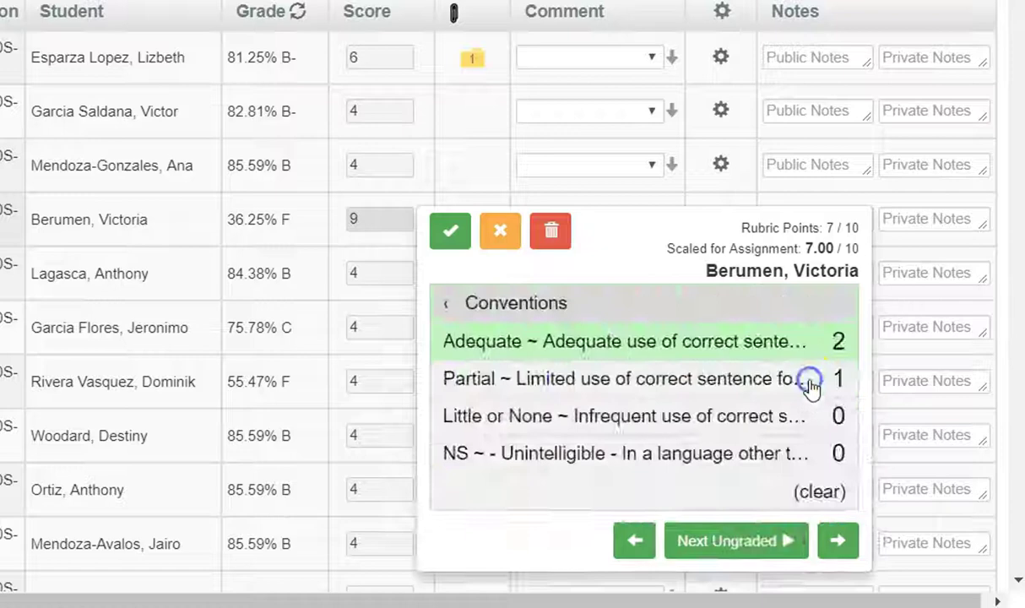
pyautogui.click(625, 422)
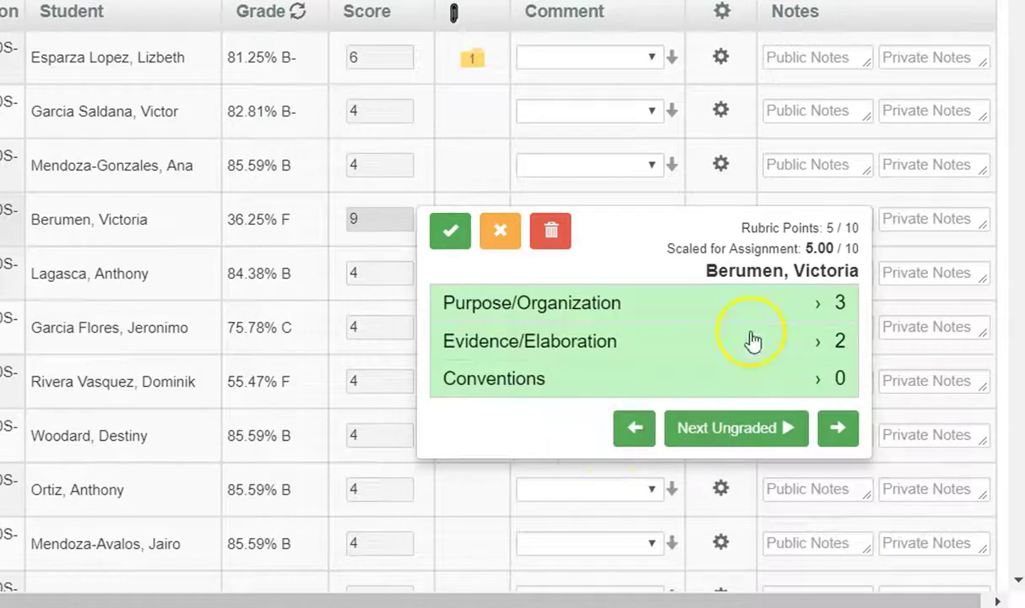
# Step: Save the rubric ratings entered for the student
pyautogui.click(451, 231)
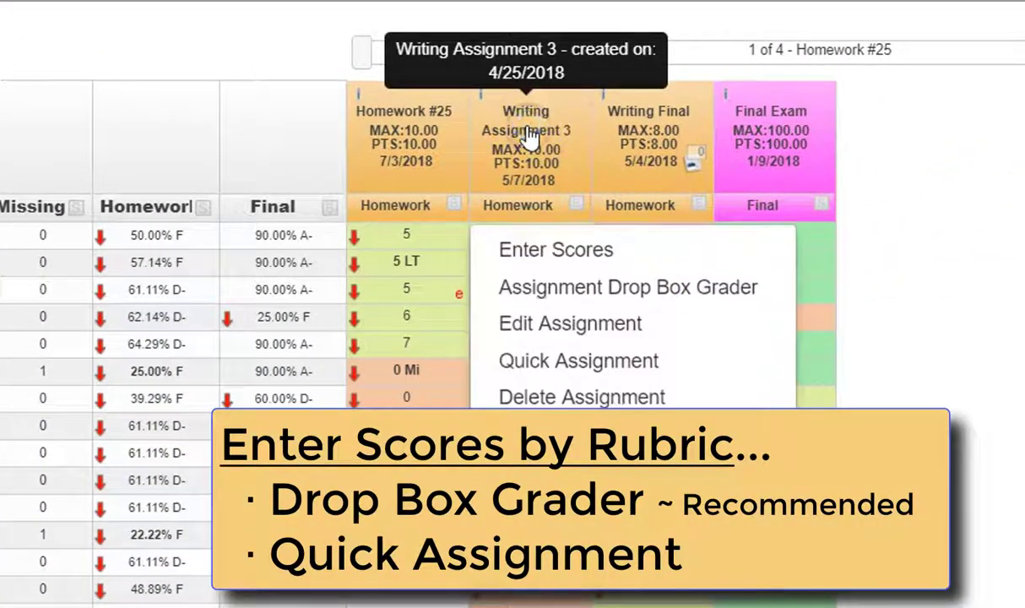
# Step: Reopen Writing Assignment 3 in Quick Assignment from the grade book and turn on Rubric Scoring Mode
pyautogui.click(590, 289)
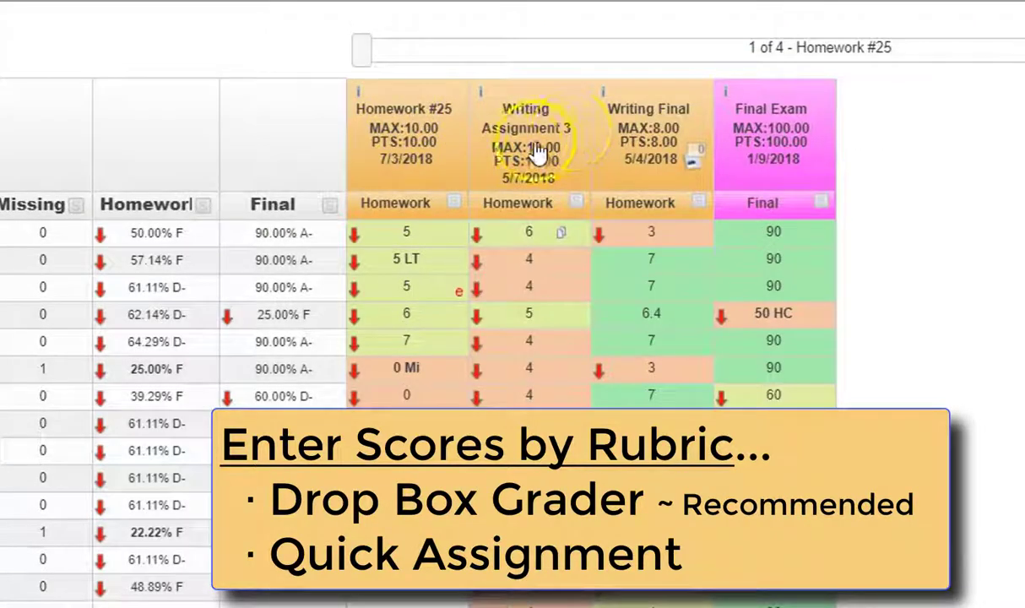
pyautogui.click(523, 150)
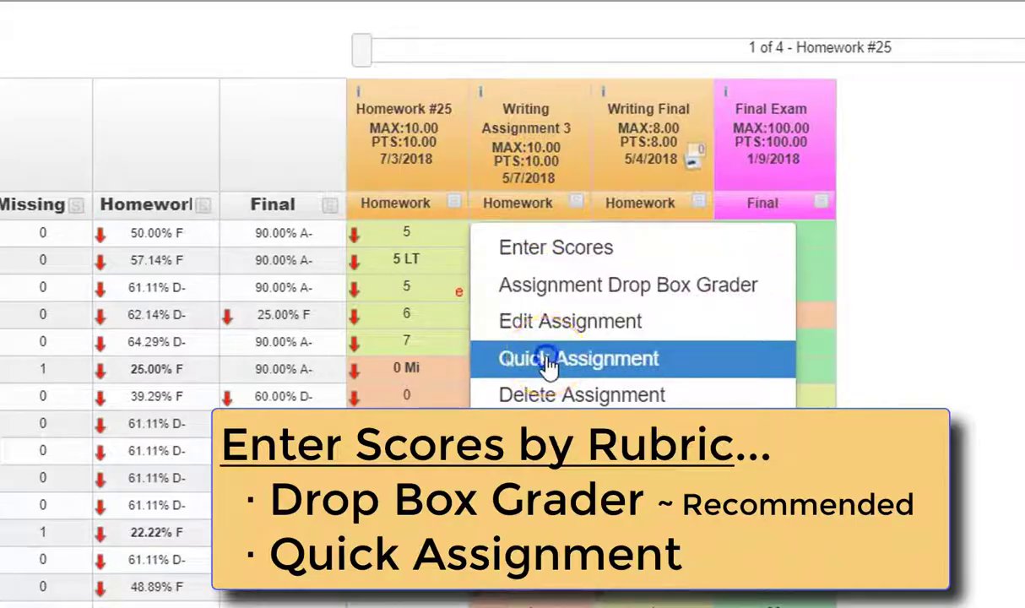
pyautogui.click(548, 361)
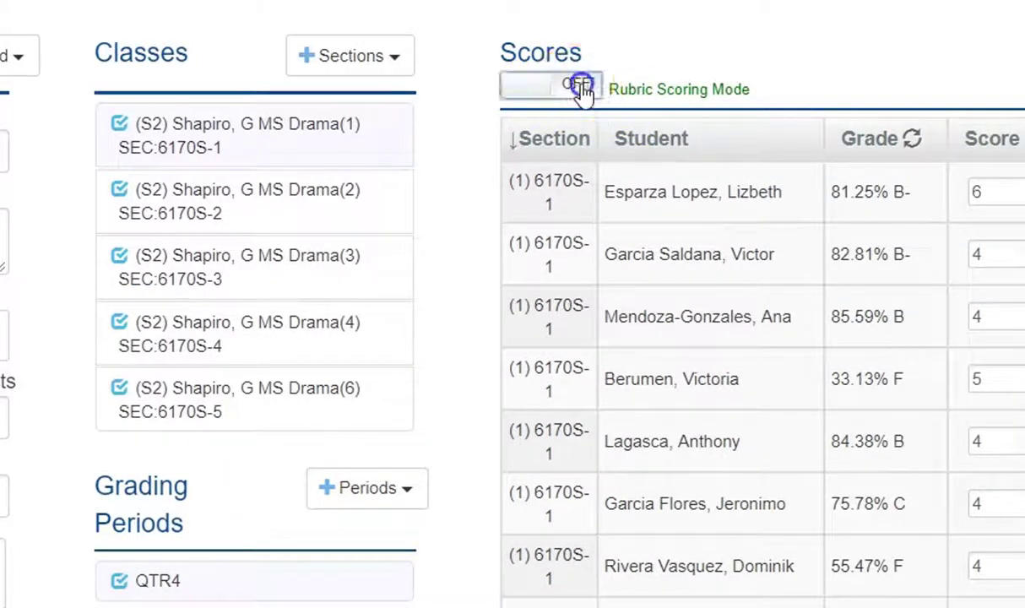
pyautogui.click(580, 87)
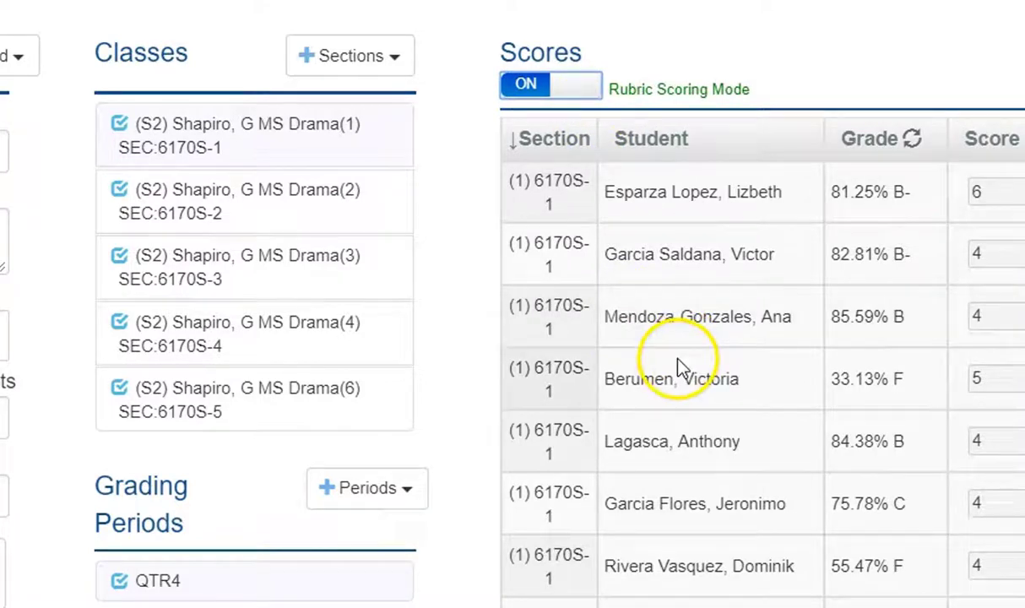
# Step: In the third student's rubric, view the Purpose/Organization levels and choose Uneven or Cursory (2) for Evidence/Elaboration
pyautogui.click(996, 321)
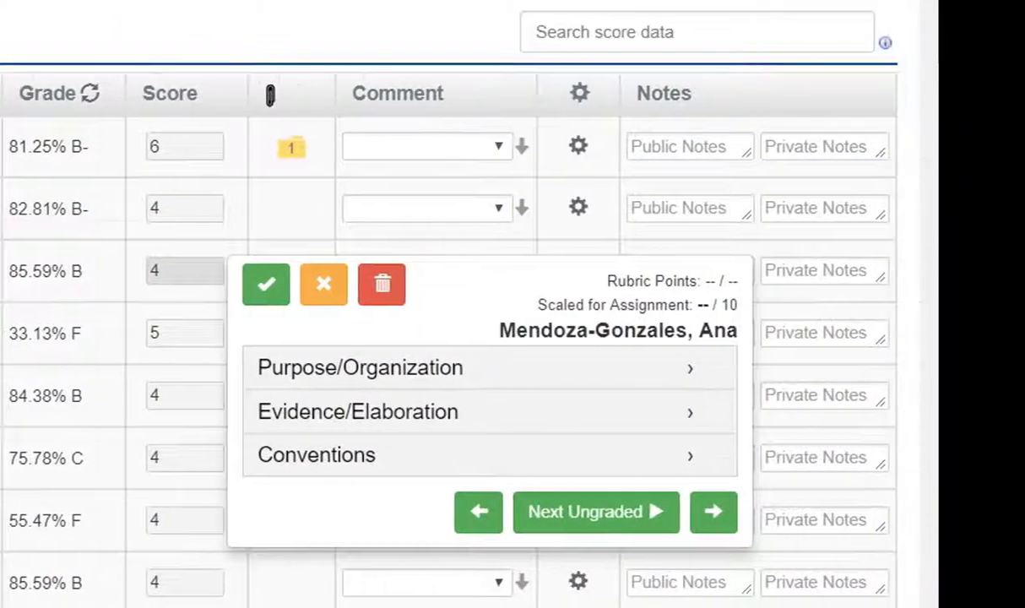
pyautogui.click(691, 377)
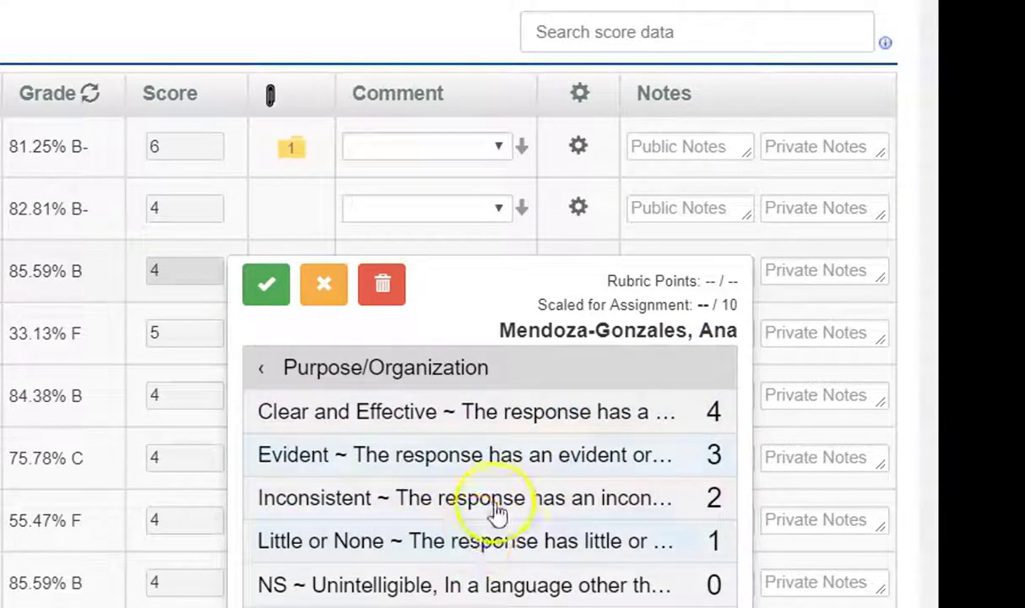
pyautogui.click(309, 372)
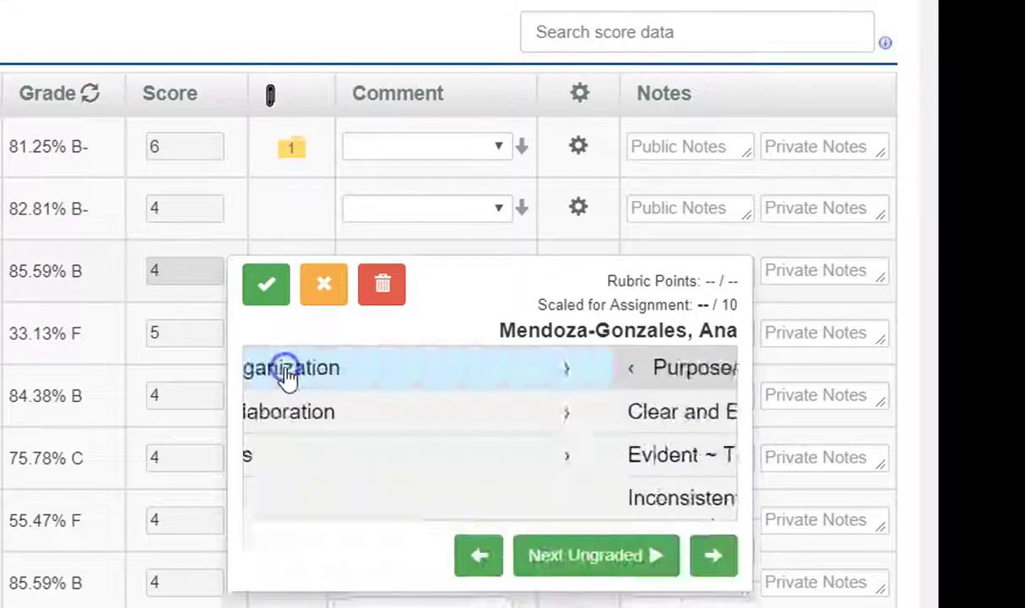
pyautogui.click(646, 418)
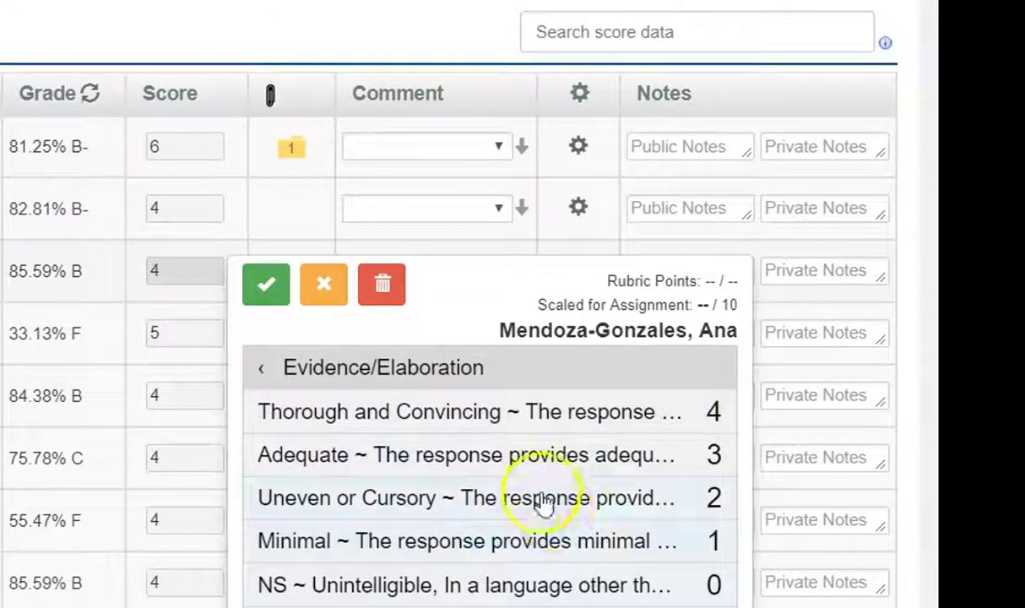
pyautogui.click(494, 496)
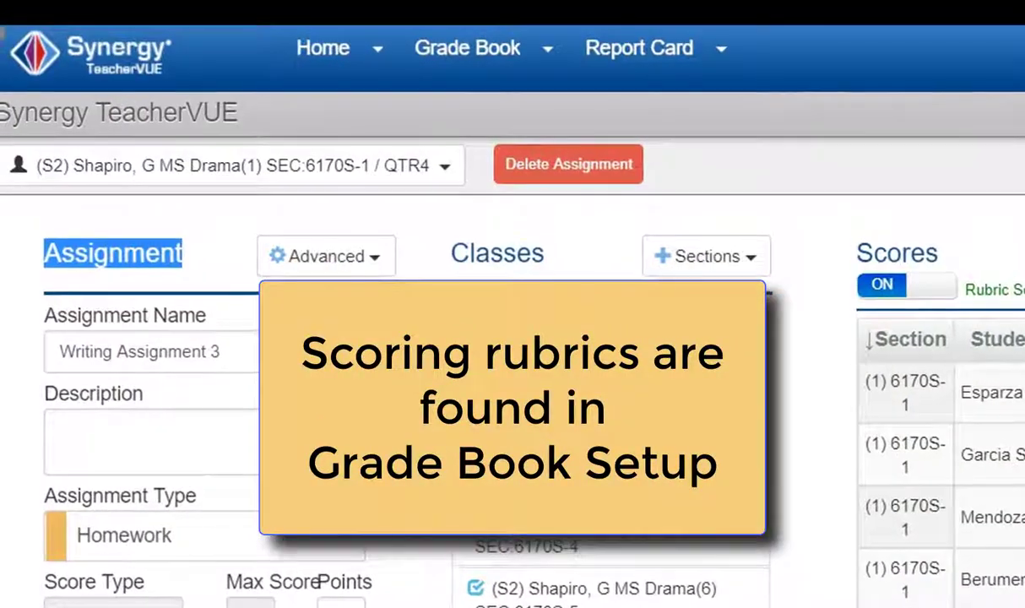
# Step: Open Scoring Rubrics in Grade Book Setup and look through the Argumentative and Informative - Explanatory rubrics' criteria and score levels
pyautogui.click(503, 64)
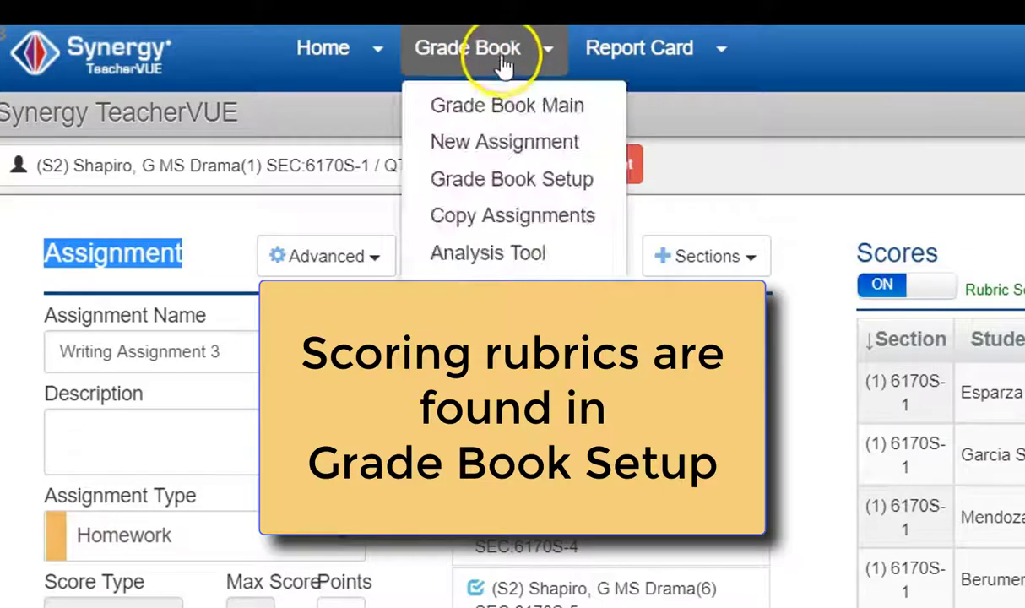
pyautogui.click(509, 179)
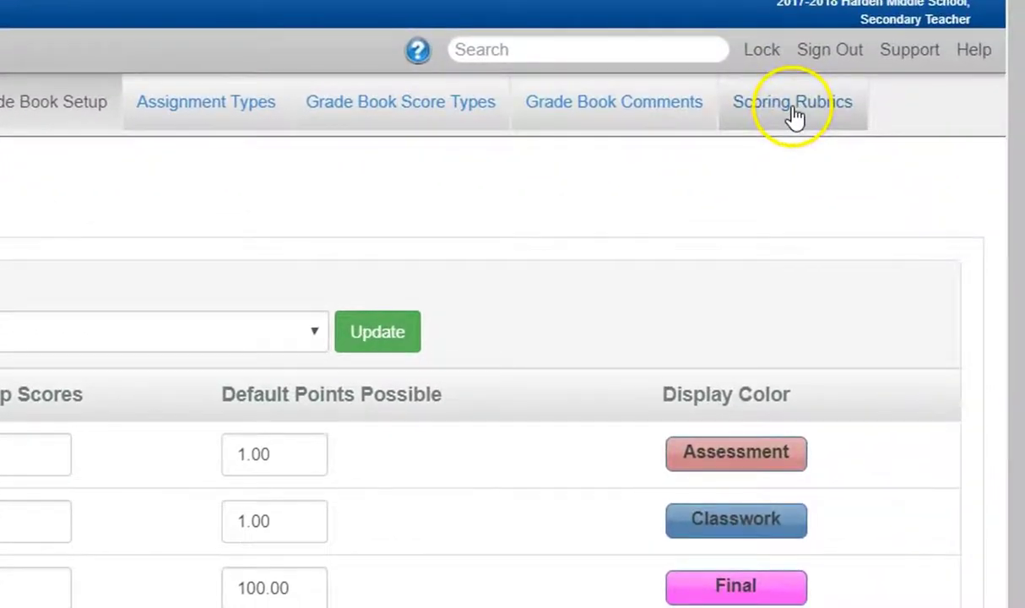
pyautogui.click(796, 115)
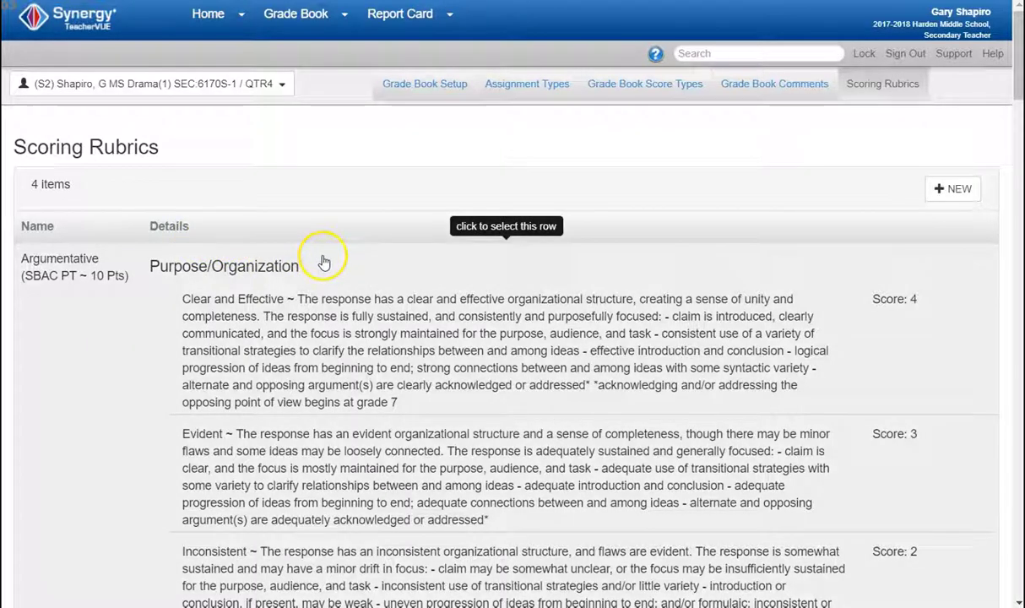
pyautogui.scroll(-1, 327, 265)
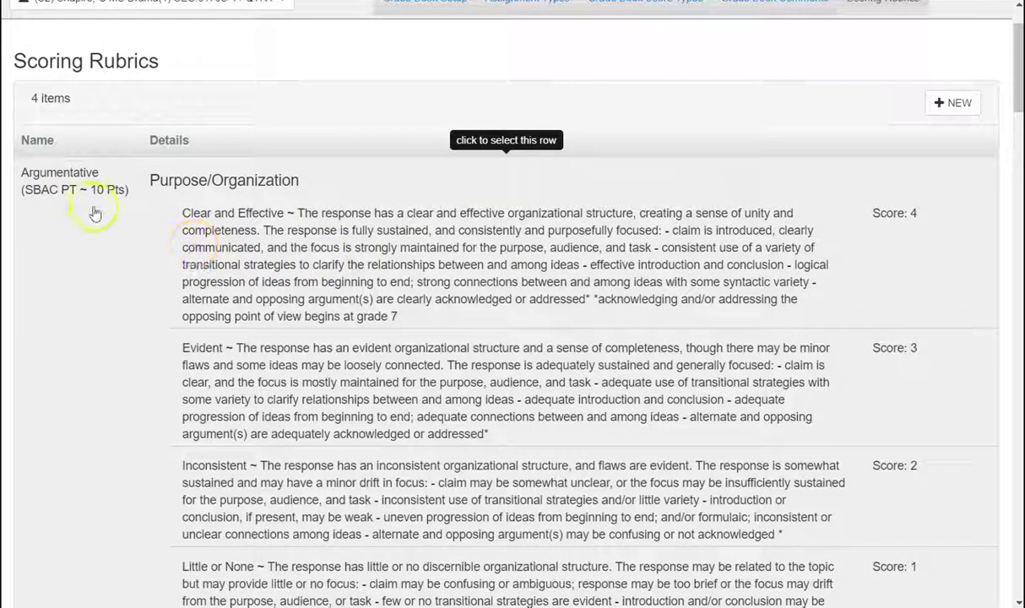
pyautogui.scroll(-3, 353, 243)
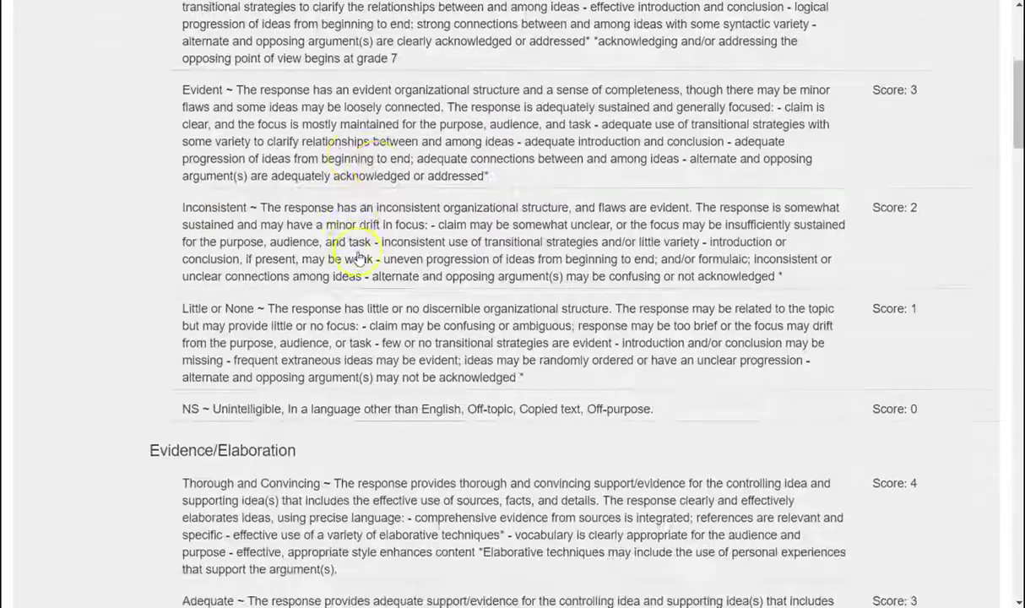
pyautogui.scroll(-7, 363, 195)
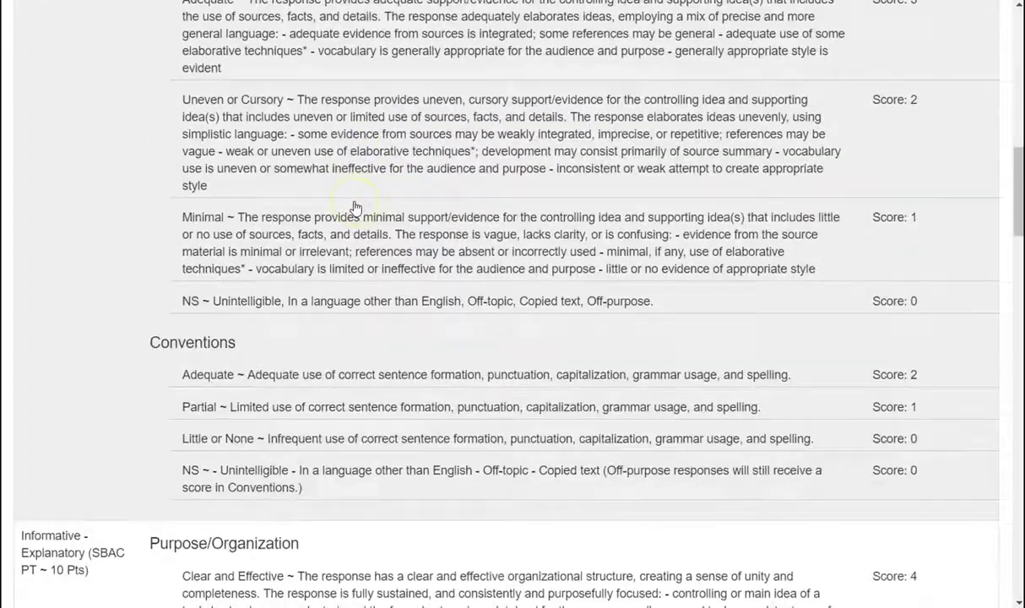
pyautogui.scroll(-15, 355, 207)
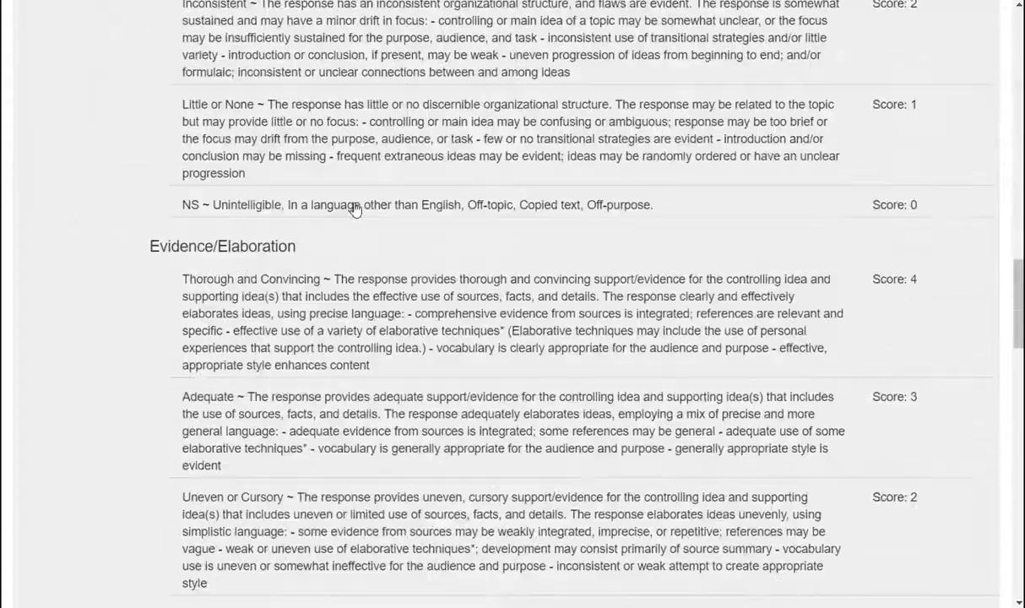
pyautogui.scroll(20, 359, 211)
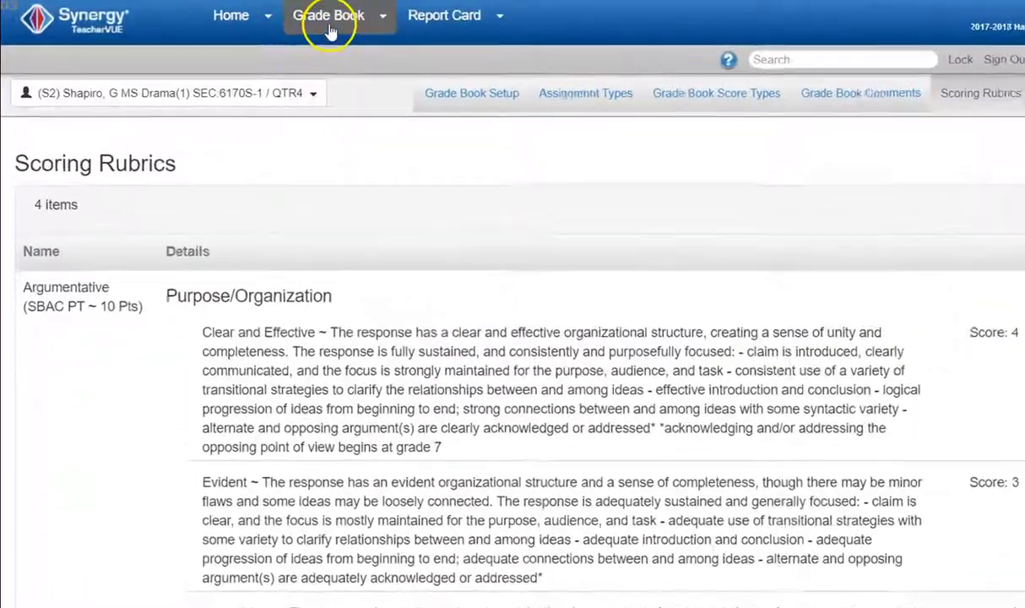
# Step: Return to Grade Book Setup and reopen its Scoring Rubrics page
pyautogui.click(299, 12)
pyautogui.click(490, 148)
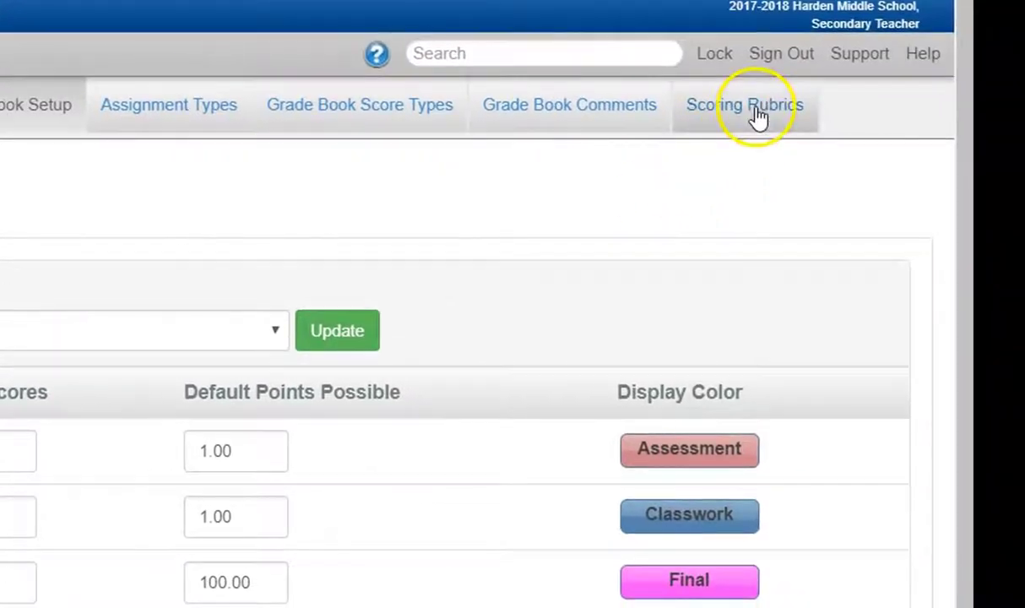
pyautogui.click(755, 116)
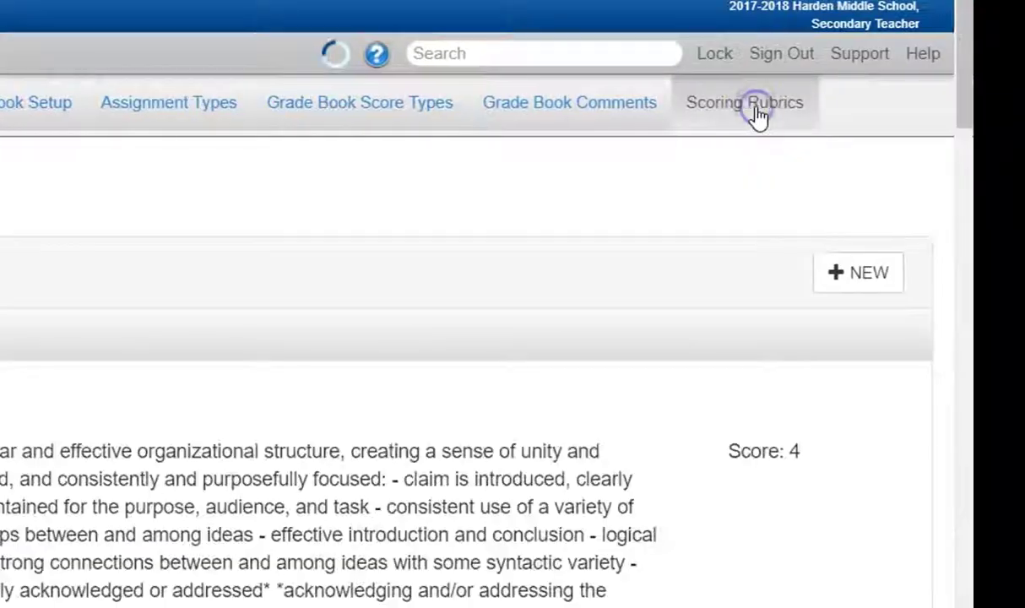